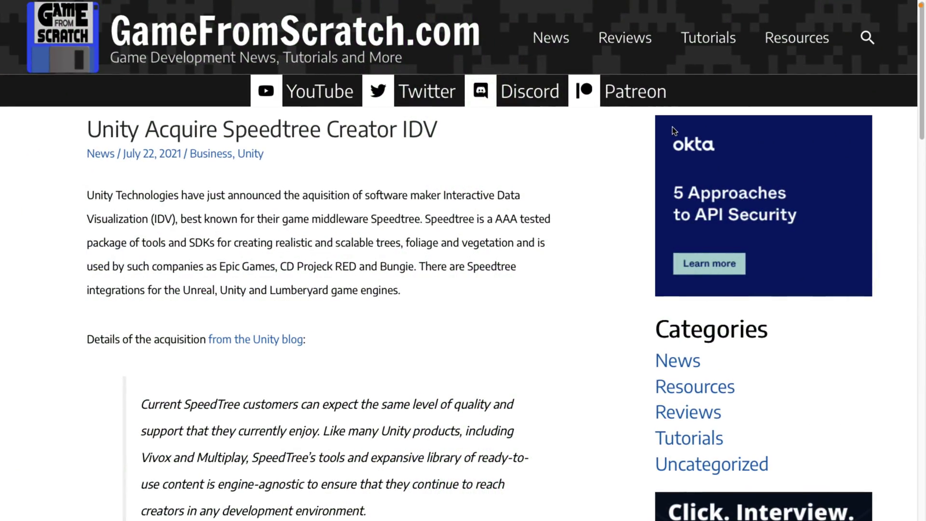
Step: Scroll through the GameFromScratch article on Unity acquiring SpeedTree creator IDV
{"action": "scroll", "coordinate": [480, 260], "scroll_direction": "down", "scroll_amount": 1}
{"action": "scroll", "coordinate": [480, 260], "scroll_direction": "down", "scroll_amount": 8}
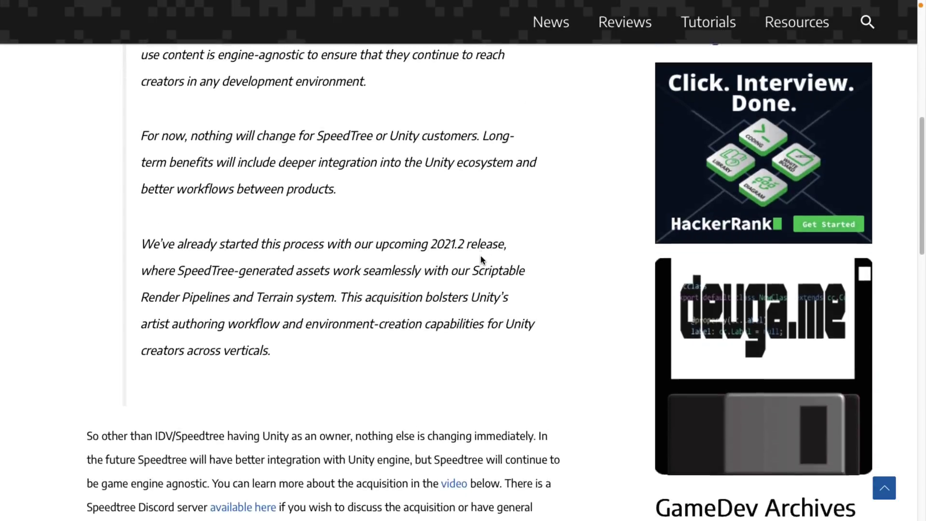
{"action": "scroll", "coordinate": [481, 259], "scroll_direction": "up", "scroll_amount": 5}
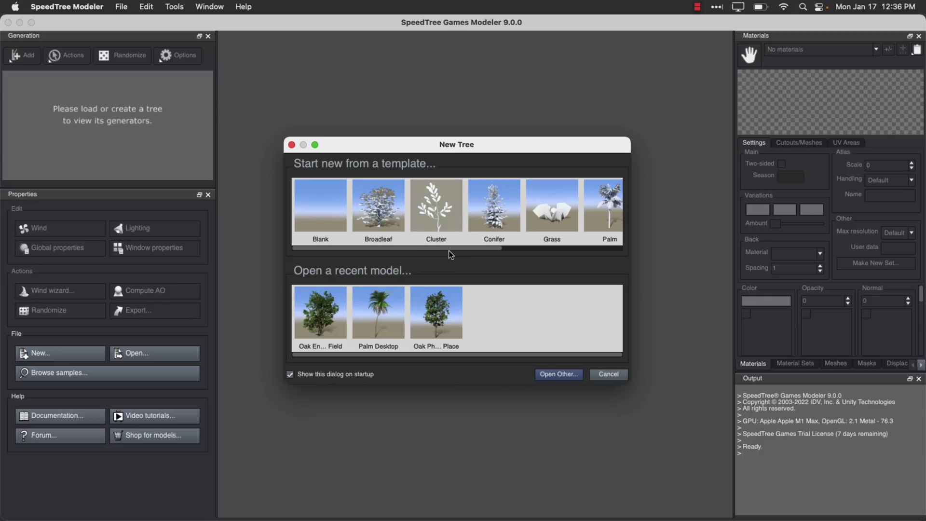
Step: Reveal the remaining templates and create a new tree from the Conifer template
{"action": "left_click", "coordinate": [525, 248]}
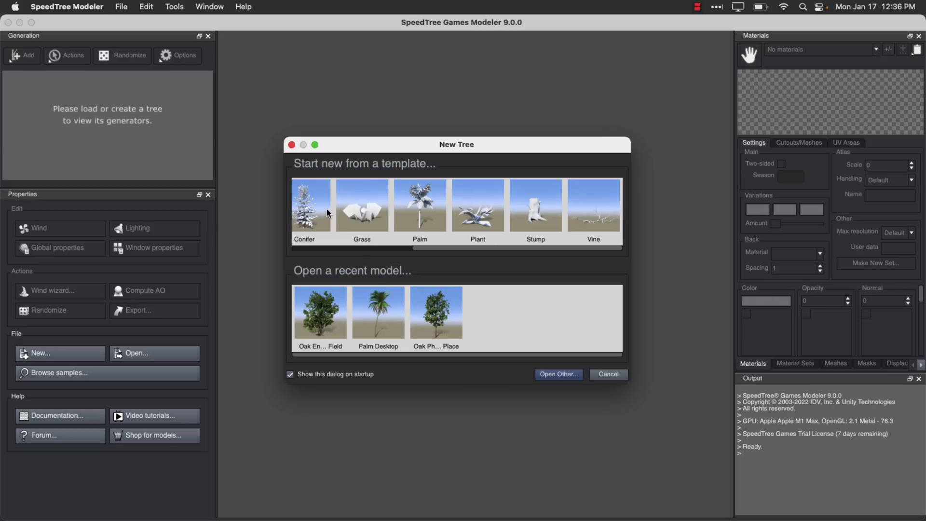
{"action": "double_click", "coordinate": [300, 204]}
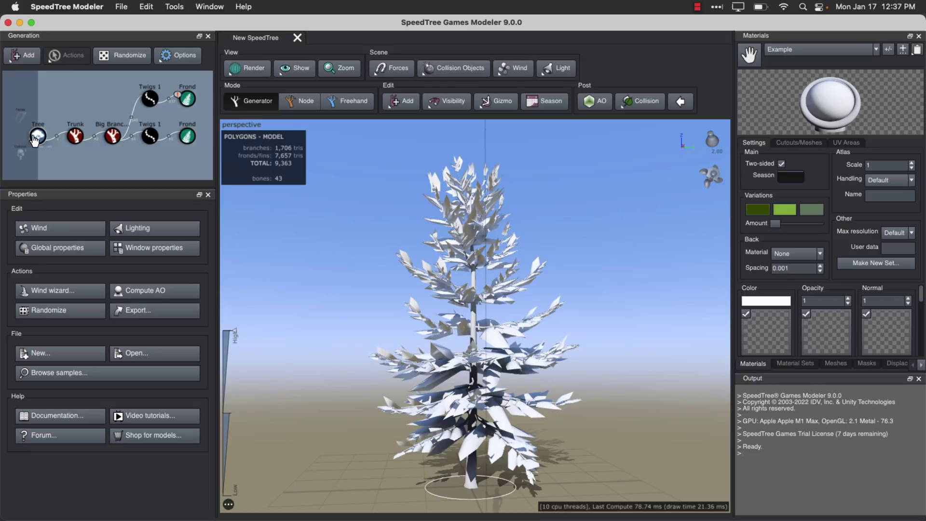
Step: Select the root Tree generator and raise its Shape Radius from 10 to 10.09
{"action": "scroll", "coordinate": [35, 139], "scroll_direction": "up", "scroll_amount": 5}
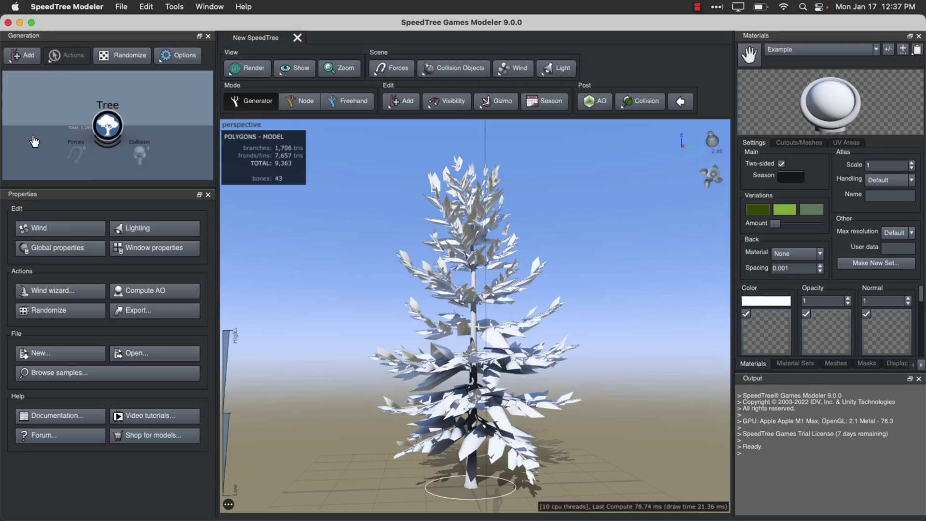
{"action": "left_click", "coordinate": [109, 127]}
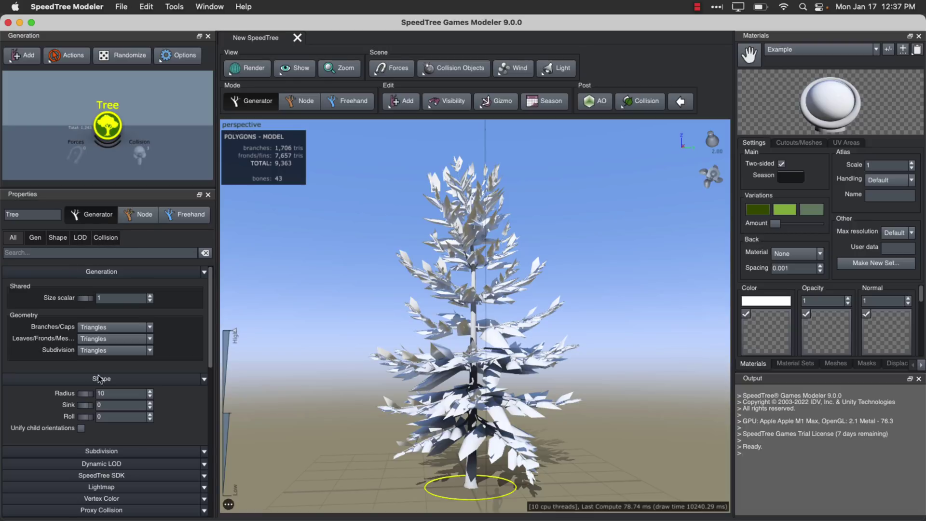
{"action": "left_click_drag", "start_coordinate": [86, 396], "coordinate": [89, 395]}
{"action": "left_click", "coordinate": [115, 130]}
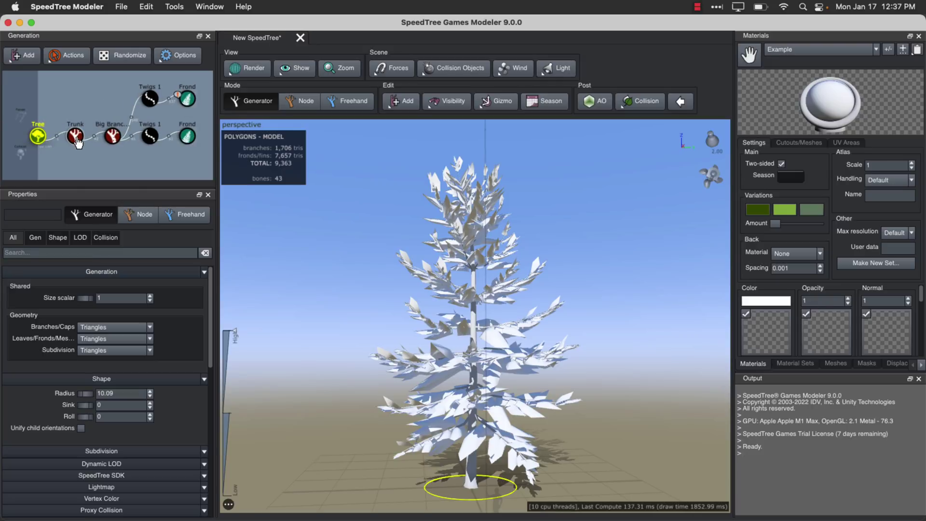
Step: Select the Trunk generator and try changing its number of trunks in the Gen settings
{"action": "right_click", "coordinate": [77, 143]}
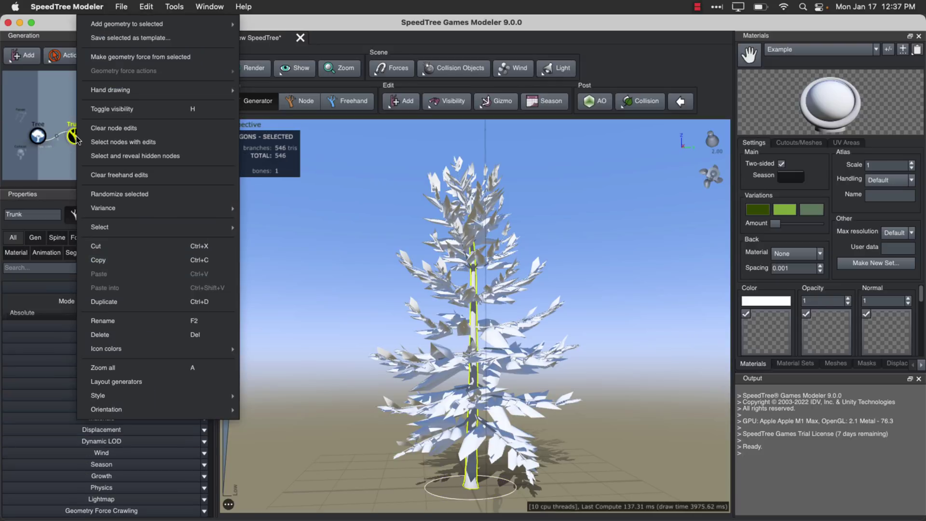
{"action": "left_click", "coordinate": [73, 140]}
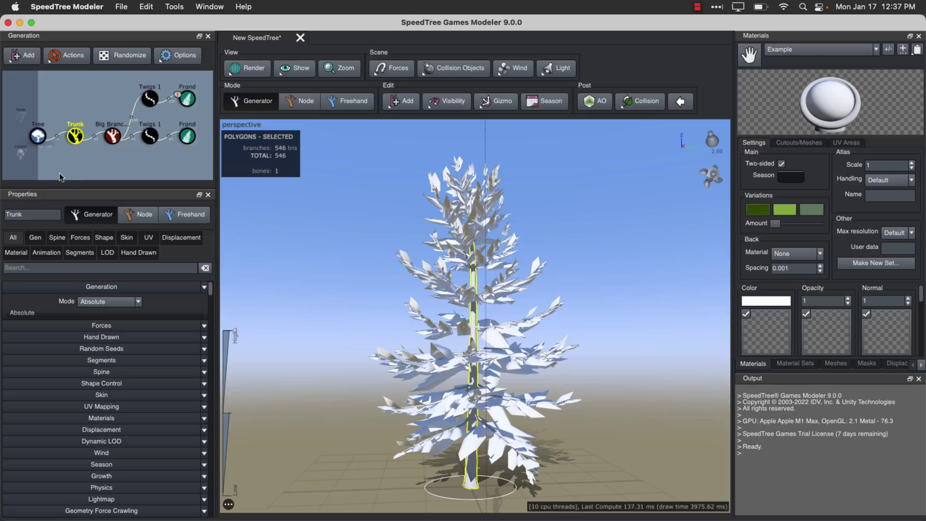
{"action": "left_click", "coordinate": [35, 238]}
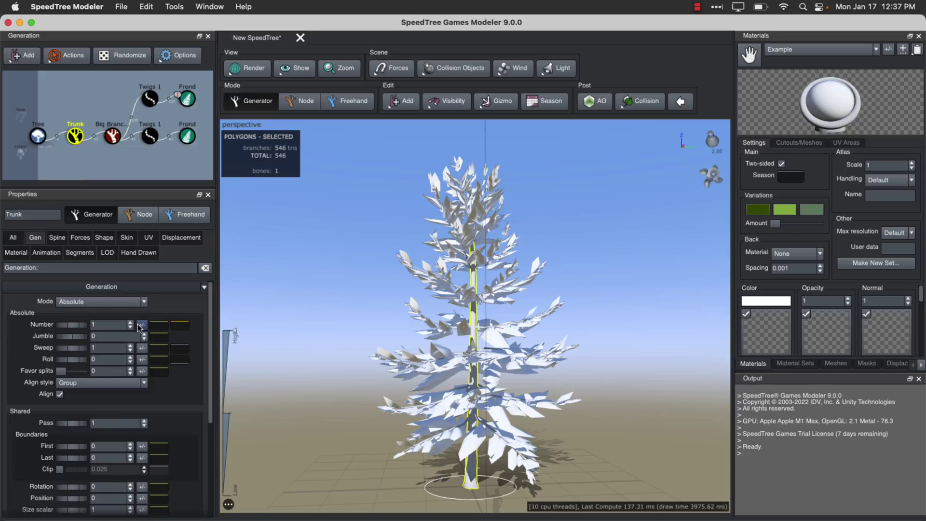
{"action": "left_click_drag", "start_coordinate": [63, 328], "coordinate": [78, 326]}
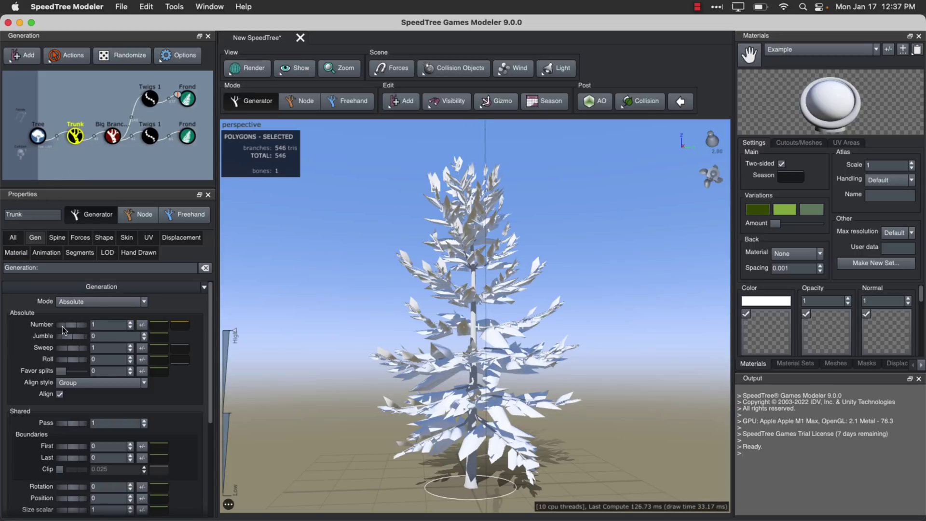
{"action": "scroll", "coordinate": [82, 344], "scroll_direction": "down", "scroll_amount": 5}
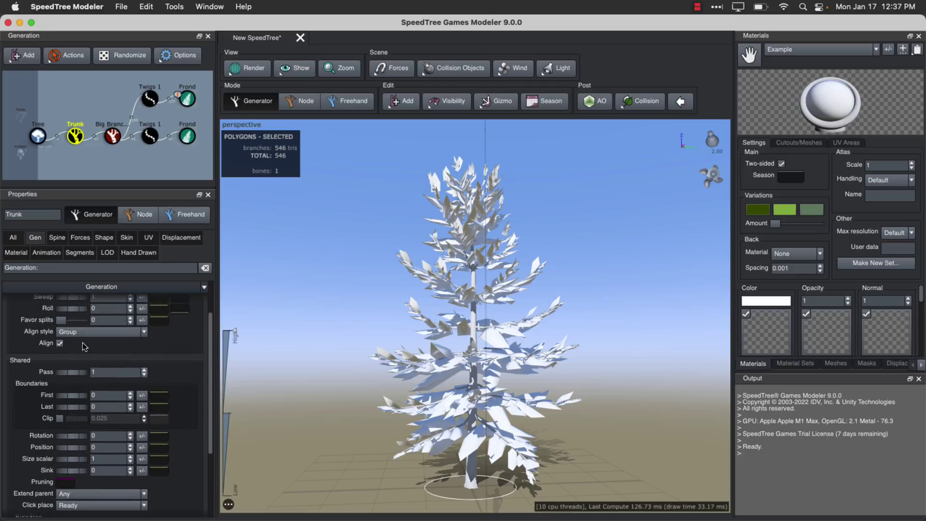
{"action": "scroll", "coordinate": [99, 362], "scroll_direction": "down", "scroll_amount": 3}
{"action": "scroll", "coordinate": [100, 369], "scroll_direction": "down", "scroll_amount": 2}
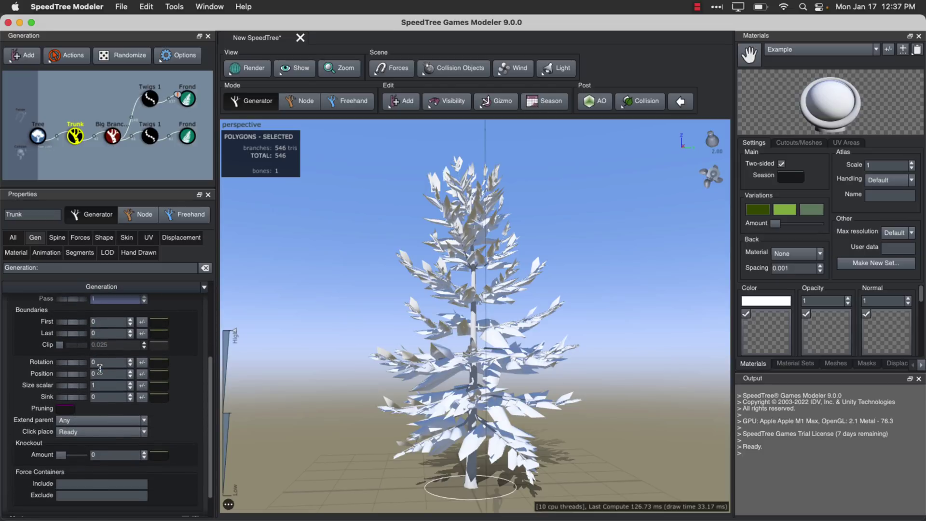
Step: Show the Trunk's Spine settings and switch to Node mode for individual trunk editing
{"action": "left_click", "coordinate": [57, 238]}
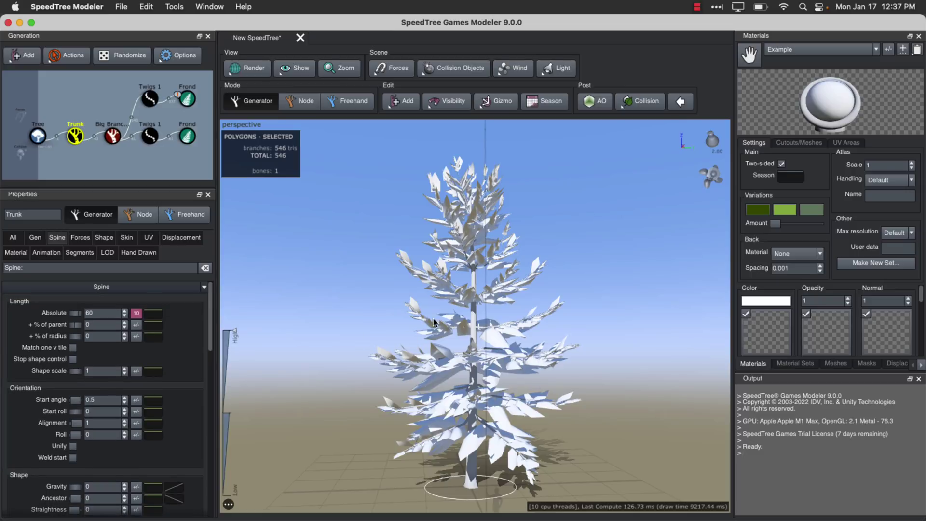
{"action": "left_click", "coordinate": [156, 218]}
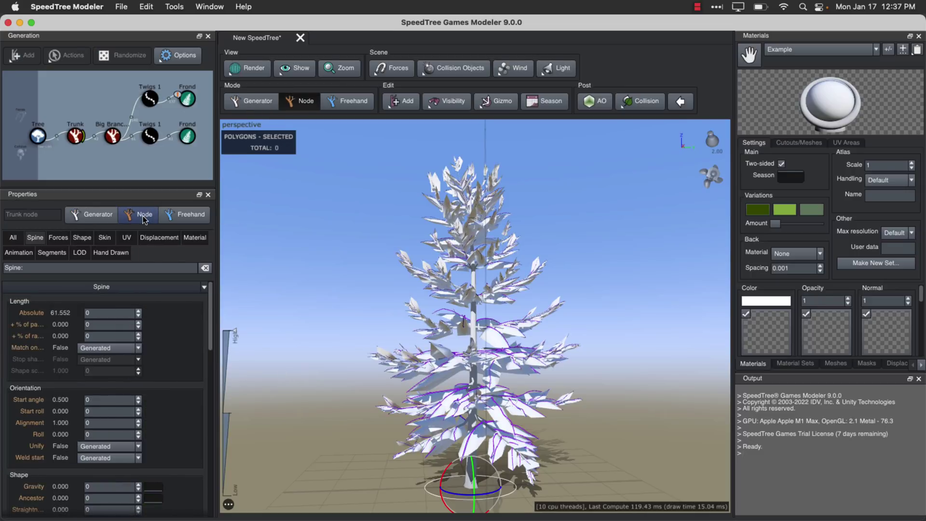
{"action": "scroll", "coordinate": [97, 347], "scroll_direction": "down", "scroll_amount": 3}
{"action": "scroll", "coordinate": [114, 357], "scroll_direction": "up", "scroll_amount": 3}
{"action": "scroll", "coordinate": [116, 358], "scroll_direction": "up", "scroll_amount": 1}
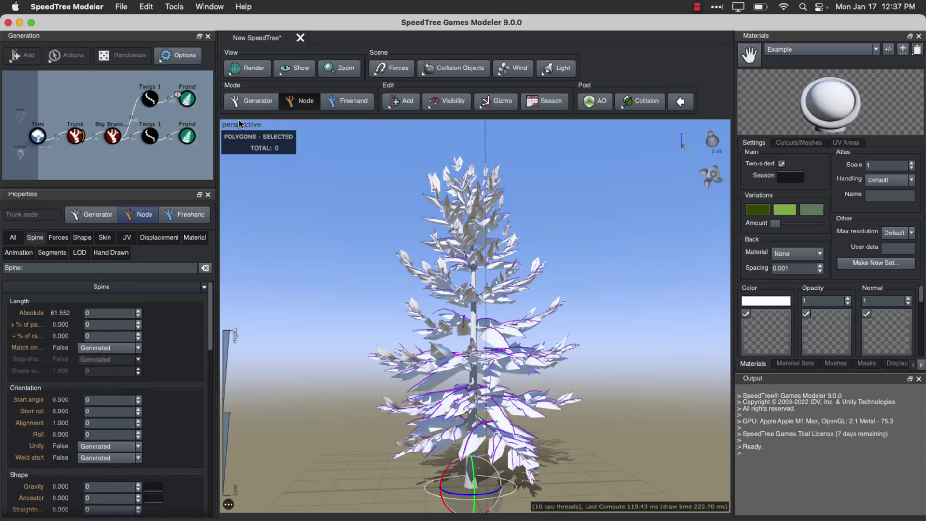
Step: Bend the trunk with the Freehand Bend tool so the conifer leans left
{"action": "left_click", "coordinate": [186, 214]}
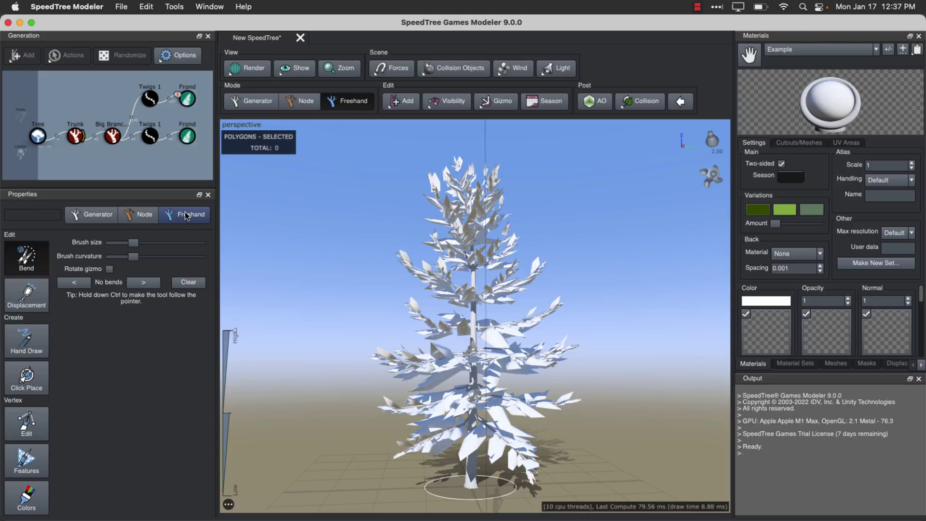
{"action": "left_click", "coordinate": [24, 258]}
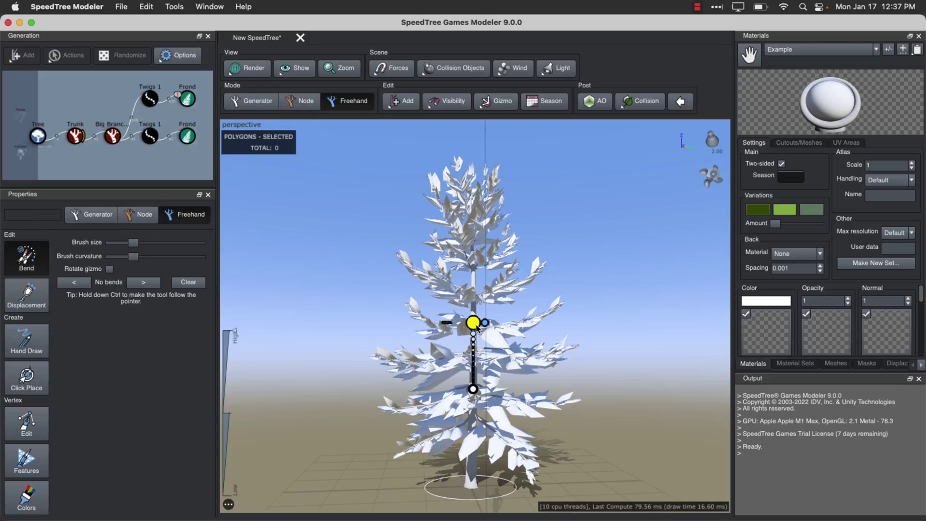
{"action": "left_click_drag", "start_coordinate": [476, 328], "coordinate": [452, 328]}
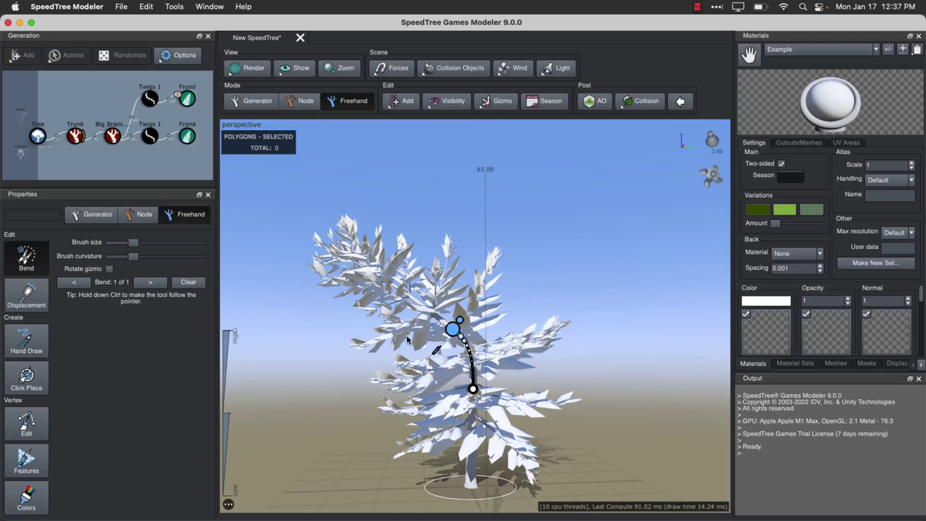
Step: Switch to Hand Draw, inspect the tree from several angles, then select the Twigs 1 generator
{"action": "left_click", "coordinate": [26, 343]}
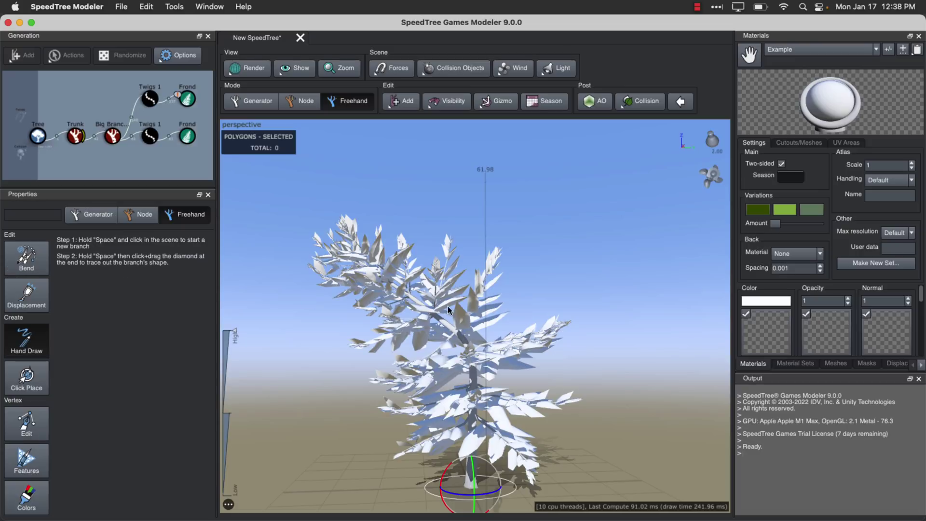
{"action": "left_click", "coordinate": [452, 336]}
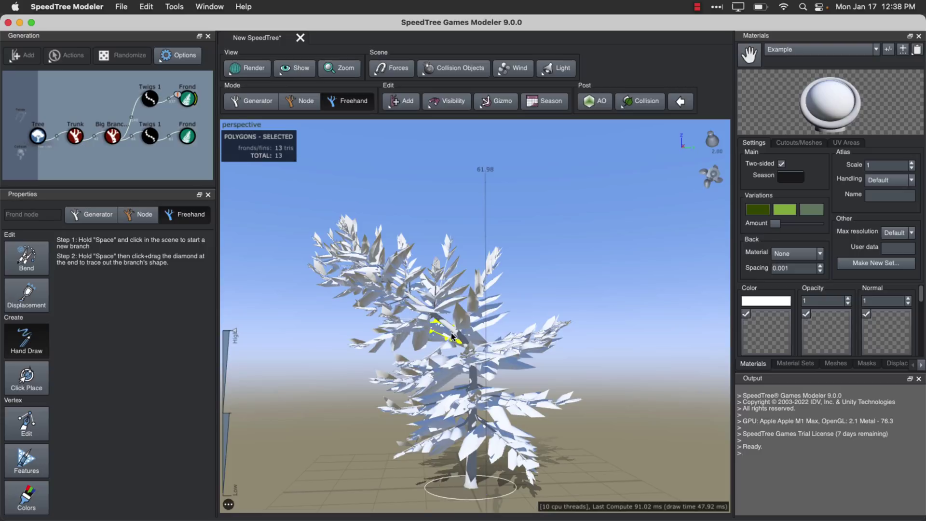
{"action": "left_click_drag", "start_coordinate": [452, 336], "coordinate": [412, 289]}
{"action": "scroll", "coordinate": [413, 288], "scroll_direction": "up", "scroll_amount": 5}
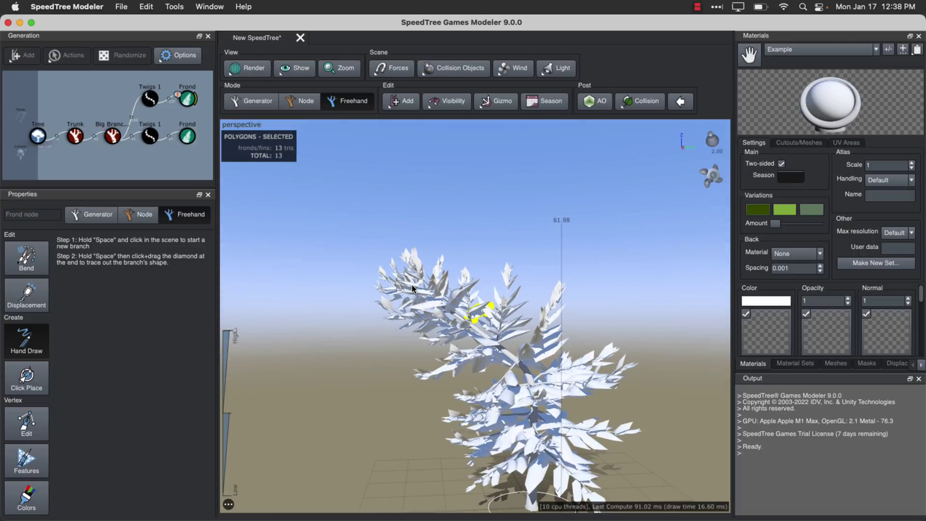
{"action": "left_click_drag", "start_coordinate": [479, 313], "coordinate": [482, 313]}
{"action": "right_click", "coordinate": [485, 316]}
{"action": "left_click", "coordinate": [485, 314]}
{"action": "left_click_drag", "start_coordinate": [485, 313], "coordinate": [474, 314]}
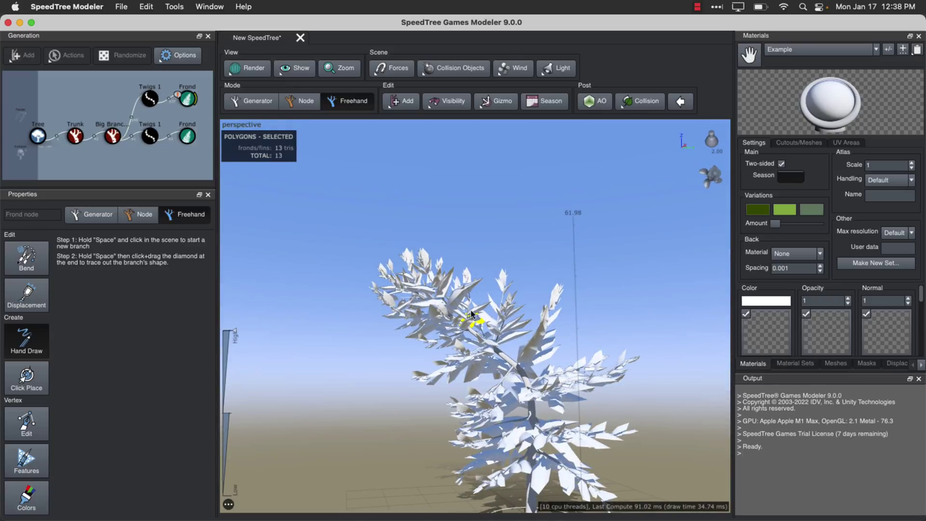
{"action": "left_click", "coordinate": [150, 100]}
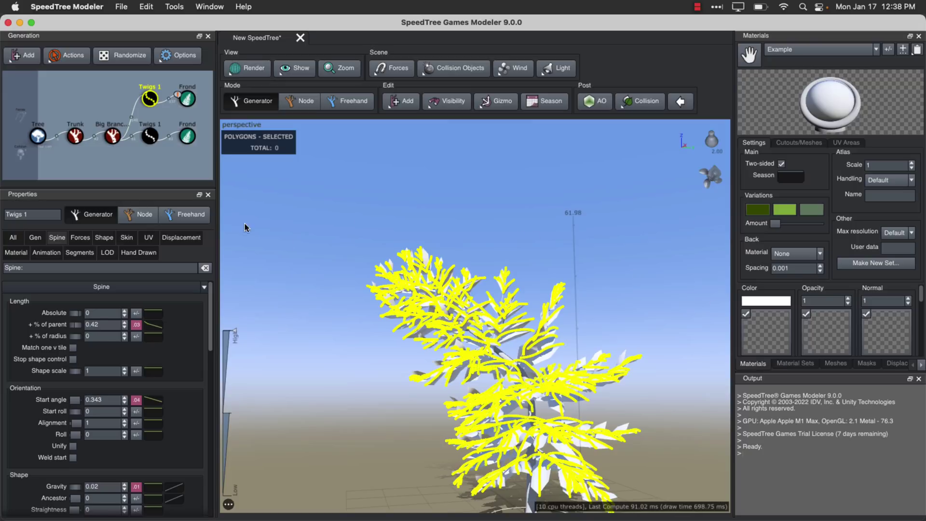
Step: Import Needle_1.png from Samples/Conifer/Leaves as the upper Frond generator's material
{"action": "left_click", "coordinate": [188, 101]}
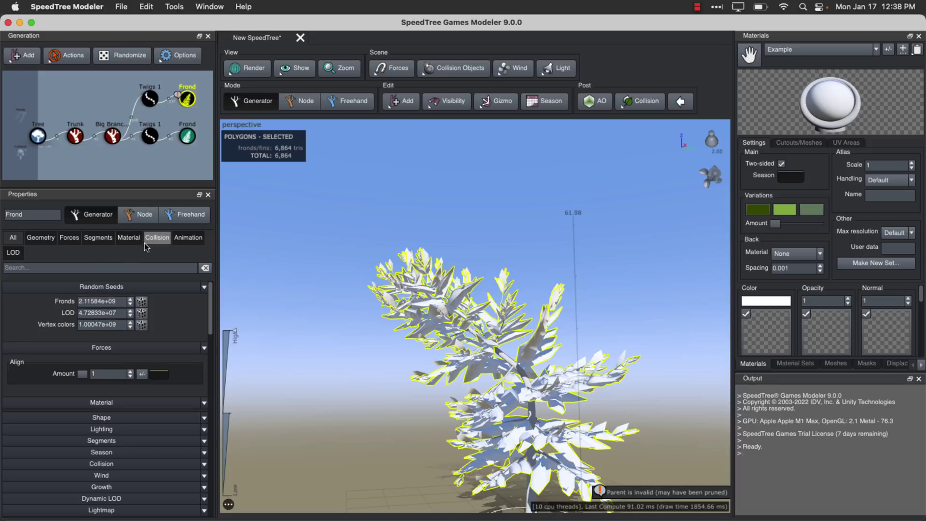
{"action": "left_click", "coordinate": [128, 237]}
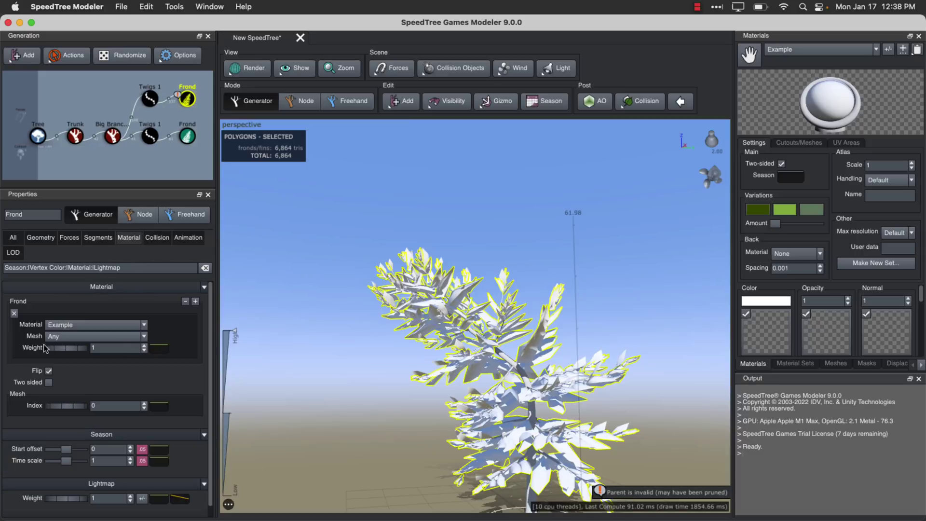
{"action": "left_click", "coordinate": [128, 326]}
{"action": "left_click", "coordinate": [86, 347]}
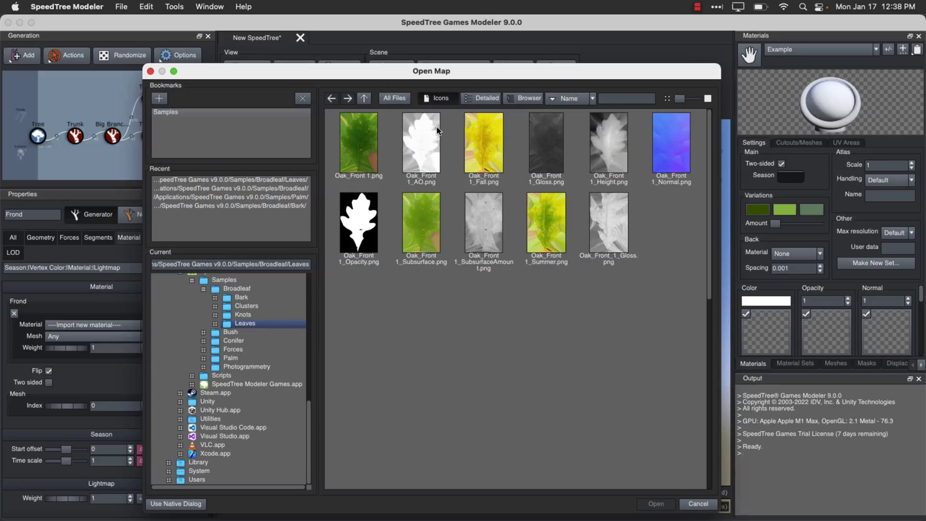
{"action": "left_click", "coordinate": [230, 342]}
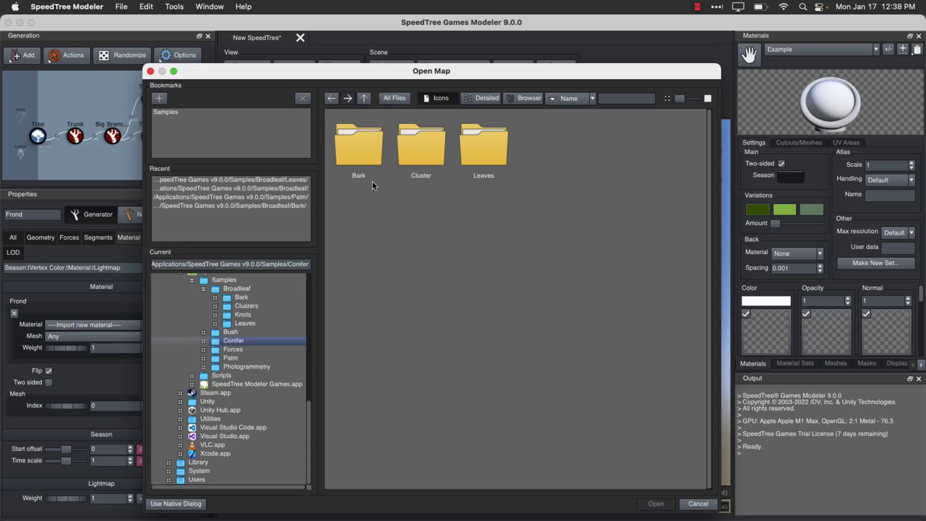
{"action": "double_click", "coordinate": [473, 160]}
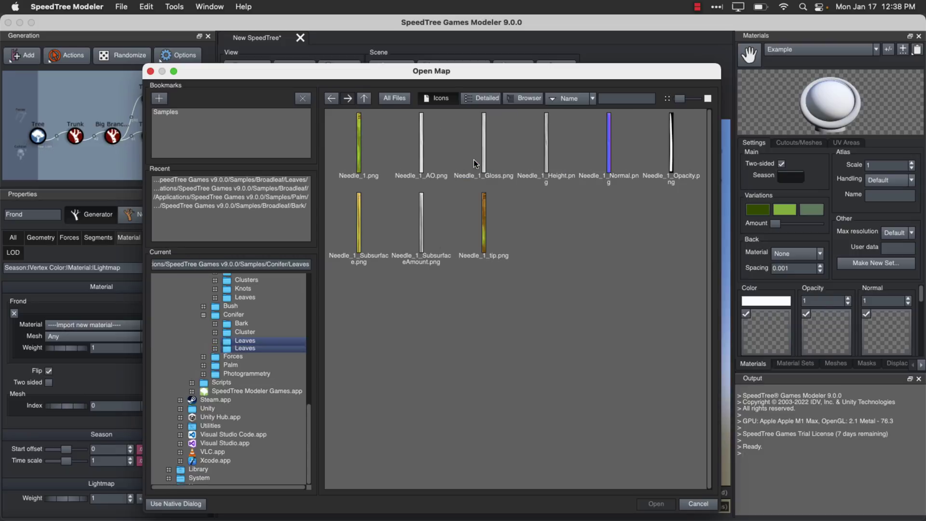
{"action": "double_click", "coordinate": [360, 150]}
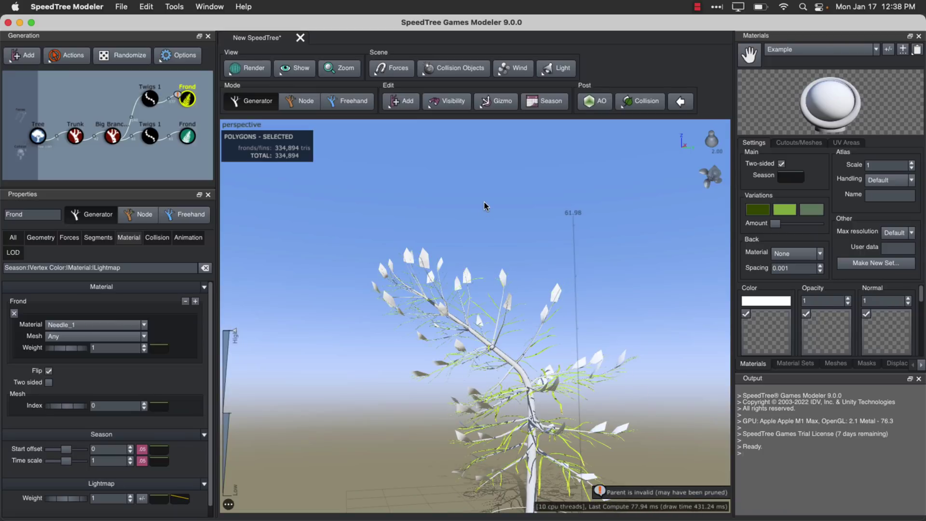
Step: Open Oak_Photogrammetry_Convert_In_Place.spm from Samples > Photogrammetry > Oak_Photogrammetry
{"action": "left_click", "coordinate": [121, 6]}
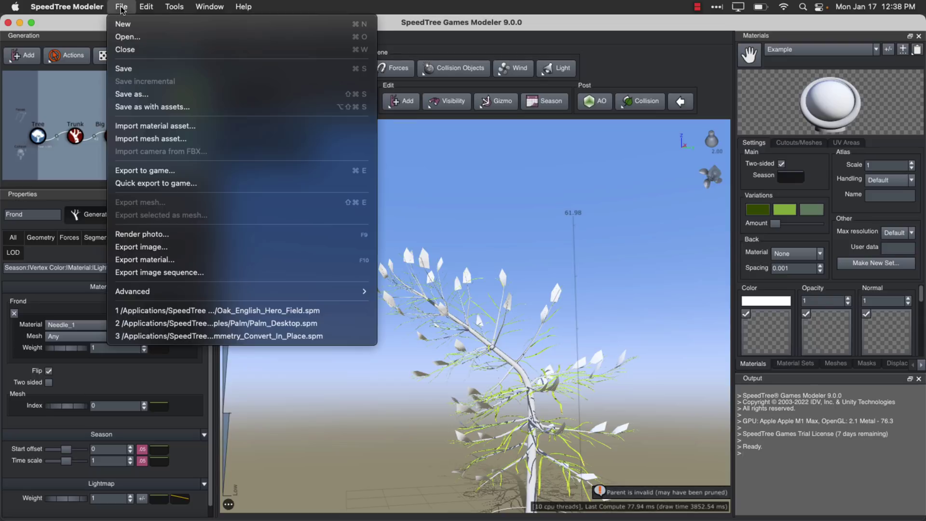
{"action": "left_click", "coordinate": [140, 37]}
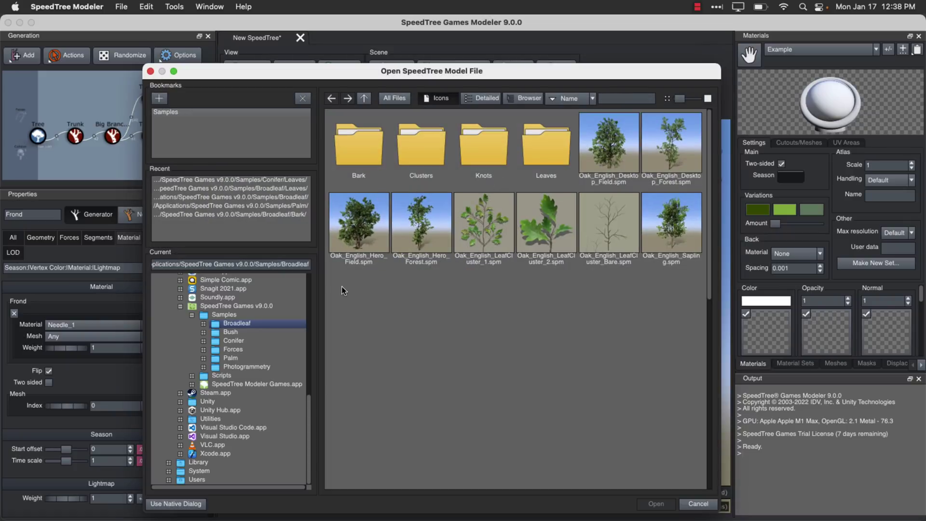
{"action": "left_click", "coordinate": [237, 368]}
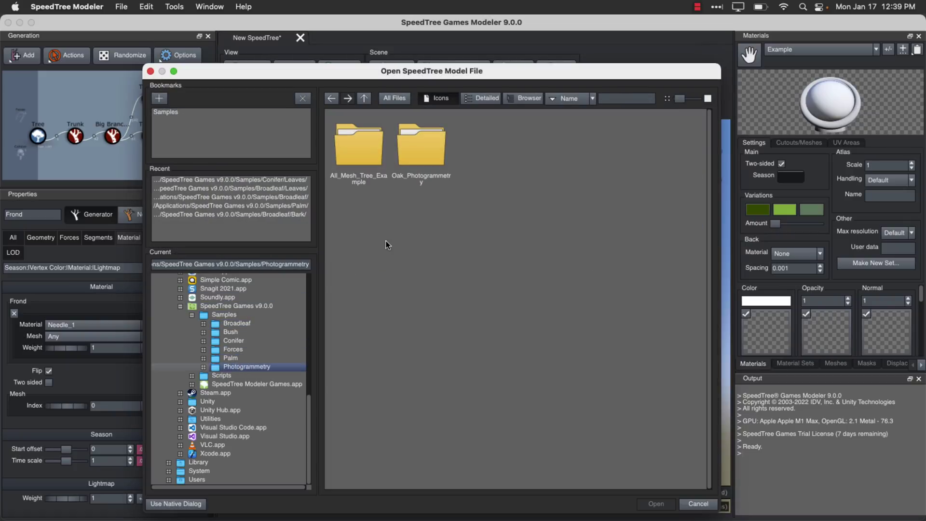
{"action": "double_click", "coordinate": [433, 154]}
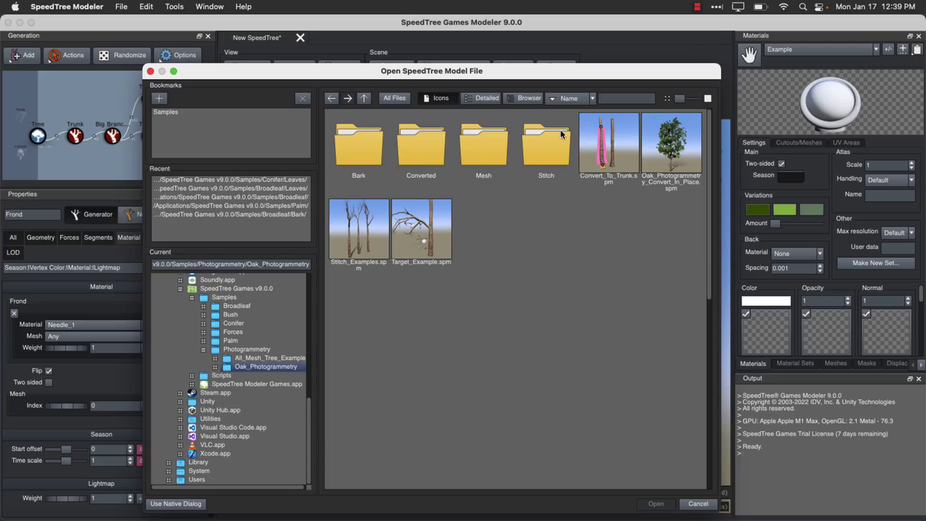
{"action": "double_click", "coordinate": [676, 146]}
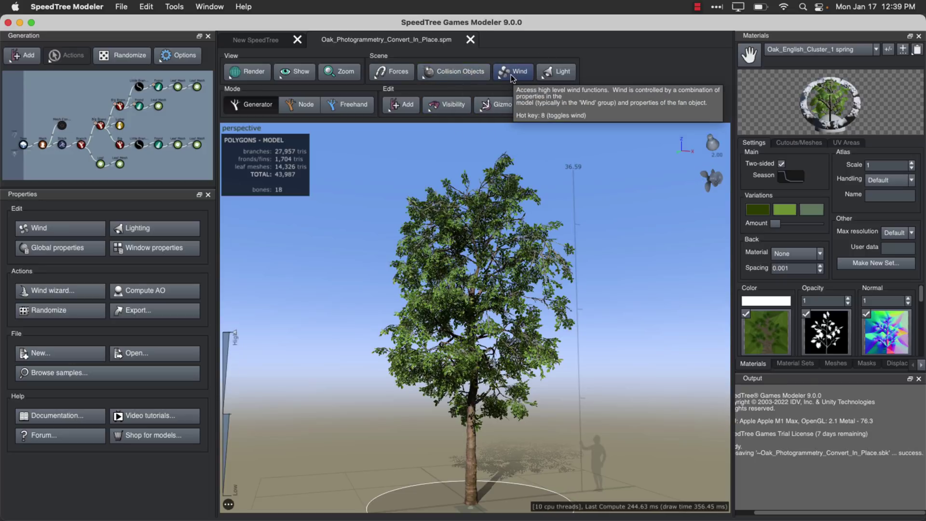
Step: Run the Wind wizard with Stately shade tree and Stormy conditions, giving wind strength 0.65
{"action": "left_click", "coordinate": [41, 230]}
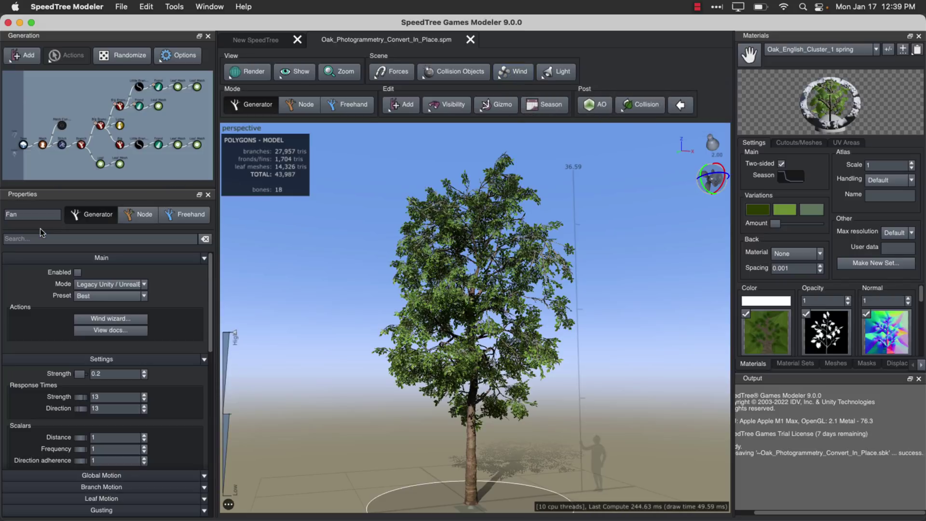
{"action": "left_click", "coordinate": [129, 321]}
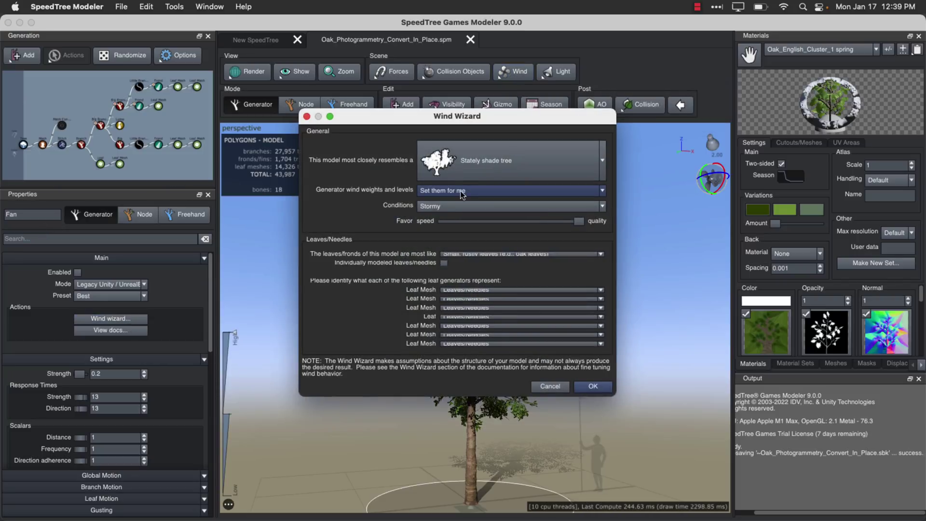
{"action": "left_click", "coordinate": [602, 160]}
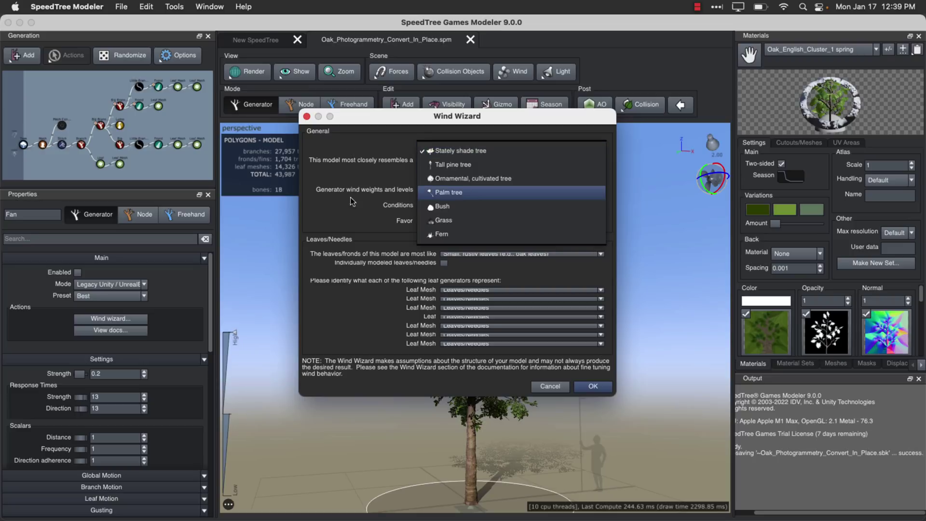
{"action": "left_click", "coordinate": [347, 181]}
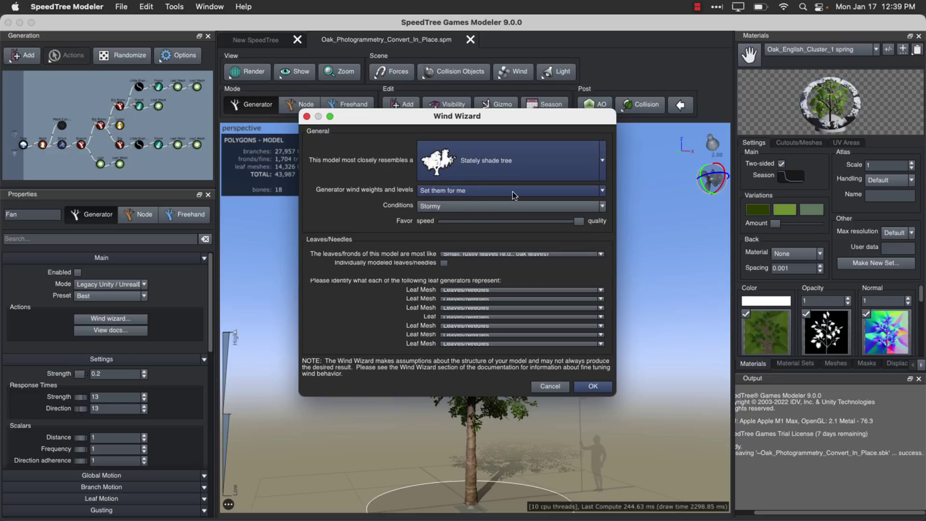
{"action": "left_click", "coordinate": [603, 206]}
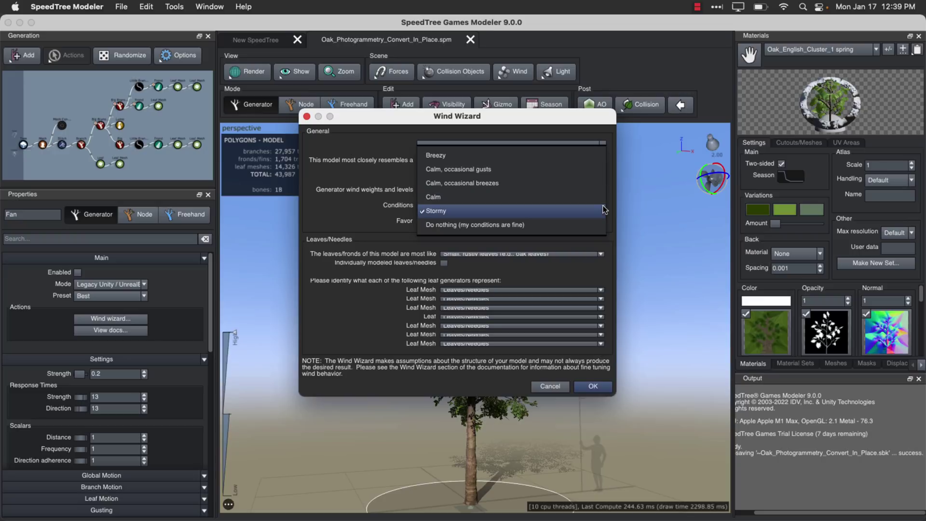
{"action": "left_click", "coordinate": [474, 210]}
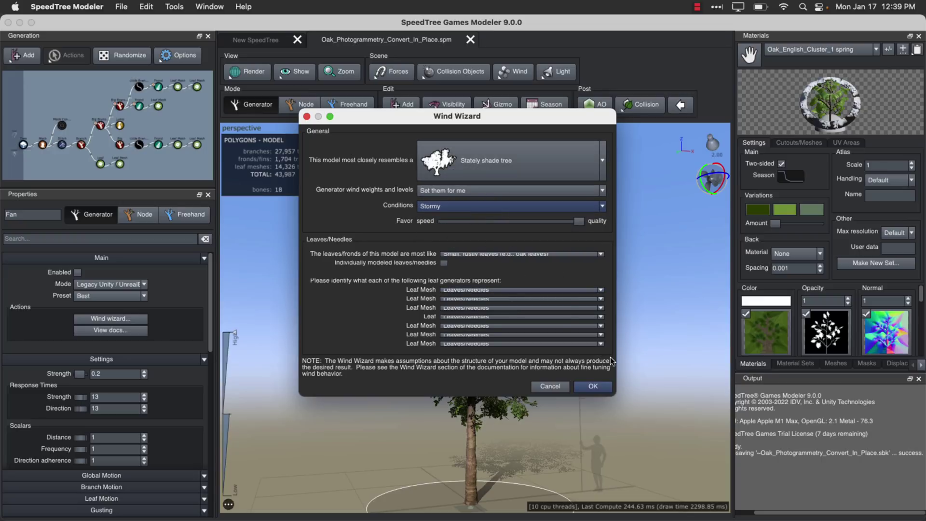
{"action": "left_click", "coordinate": [593, 385]}
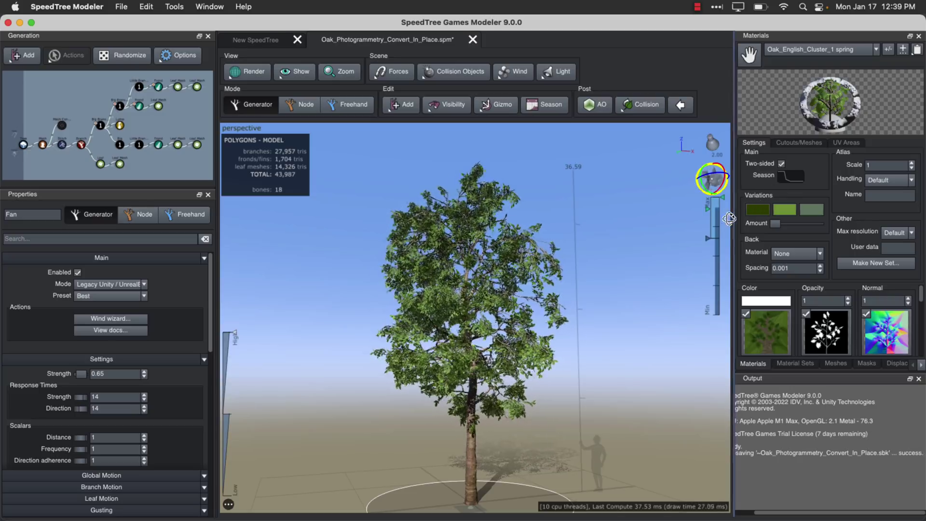
{"action": "scroll", "coordinate": [478, 308], "scroll_direction": "up", "scroll_amount": 3}
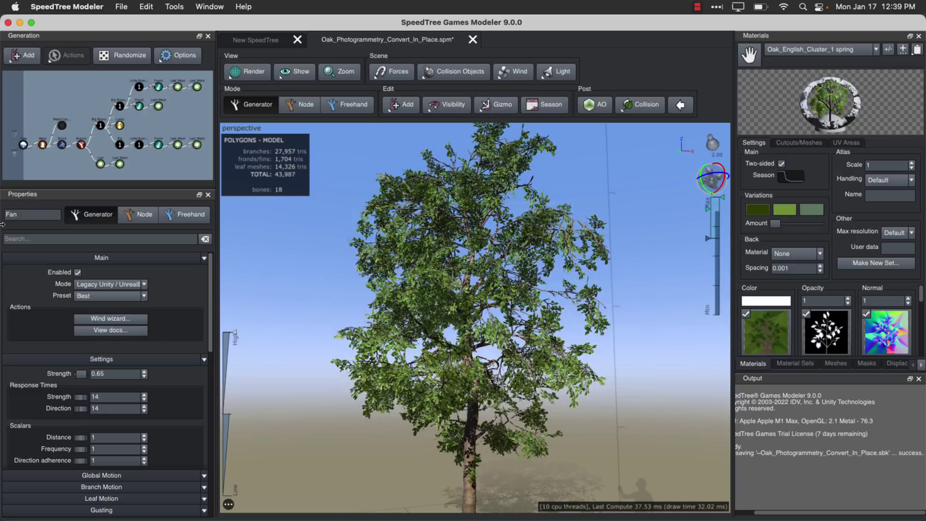
{"action": "left_click", "coordinate": [120, 7]}
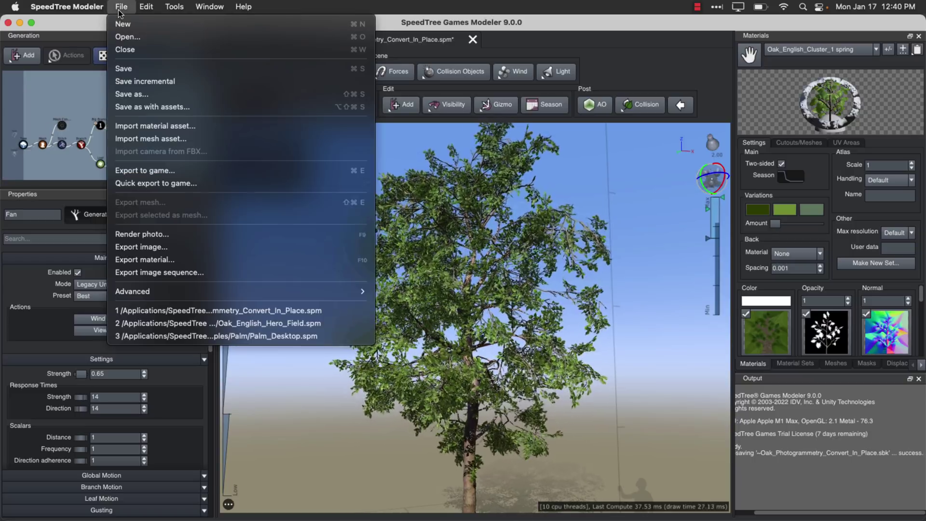
{"action": "left_click", "coordinate": [157, 170]}
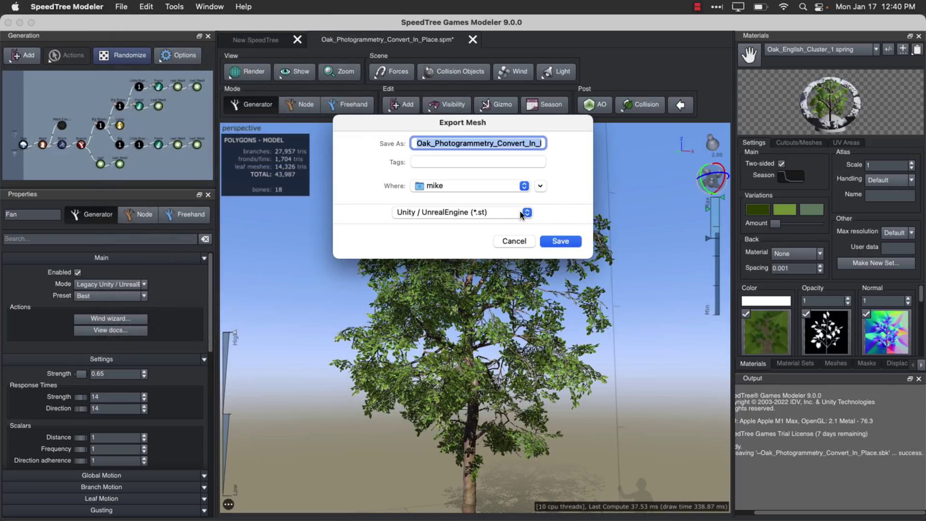
{"action": "left_click", "coordinate": [527, 214]}
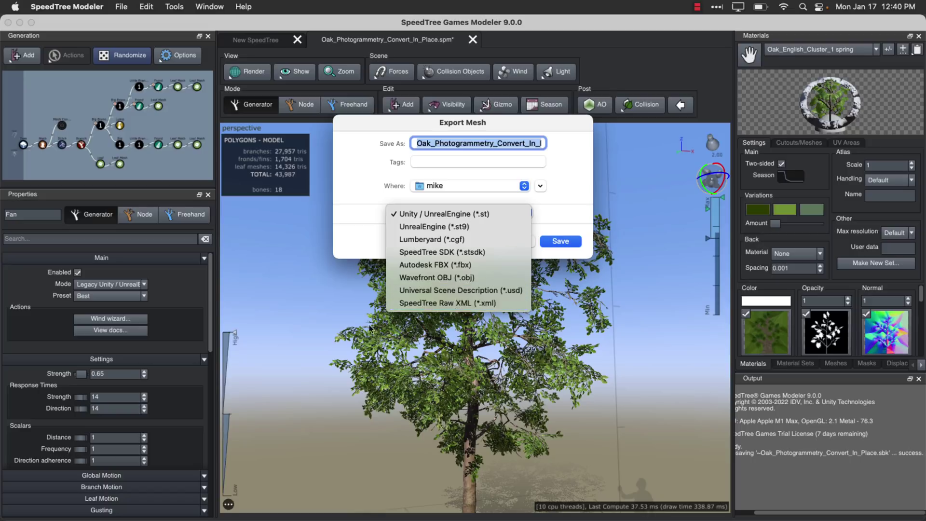
{"action": "left_click", "coordinate": [312, 386]}
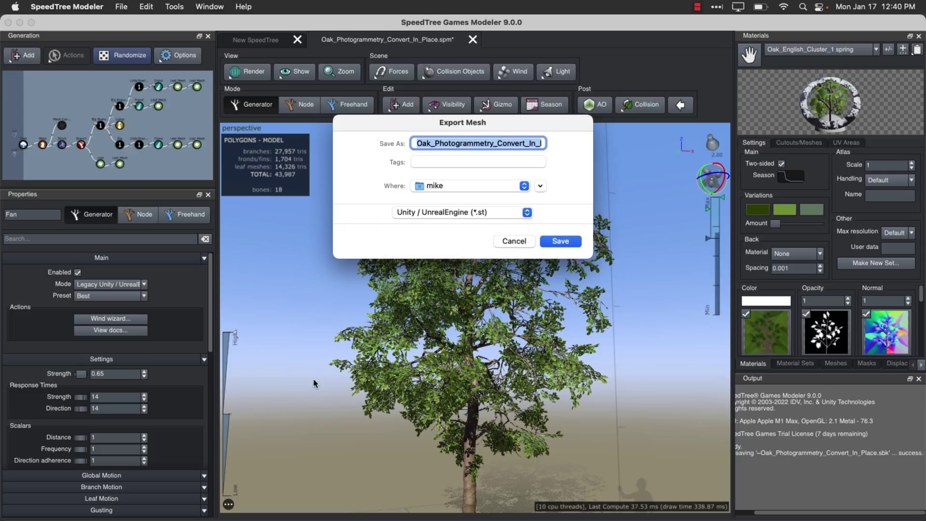
{"action": "left_click", "coordinate": [514, 241]}
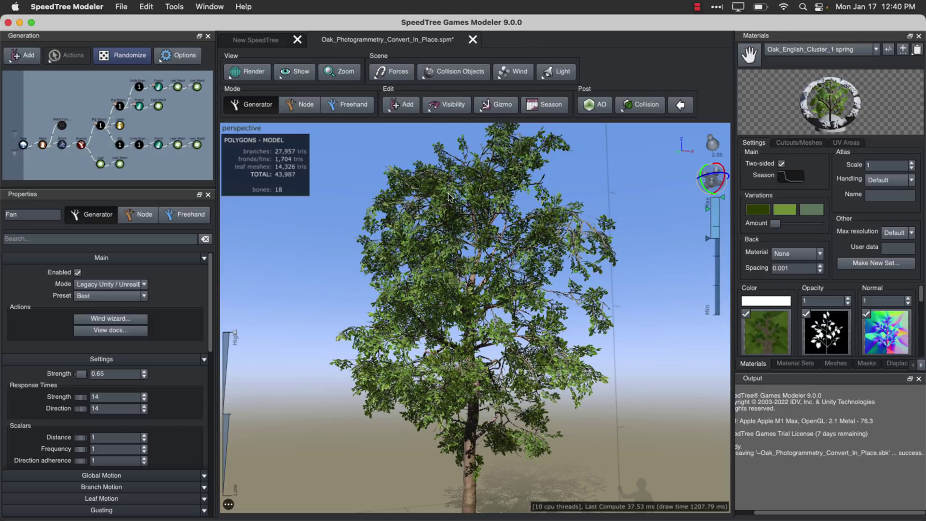
Step: Check the Forces list without changes, then put the oak into Node mode
{"action": "left_click", "coordinate": [388, 73]}
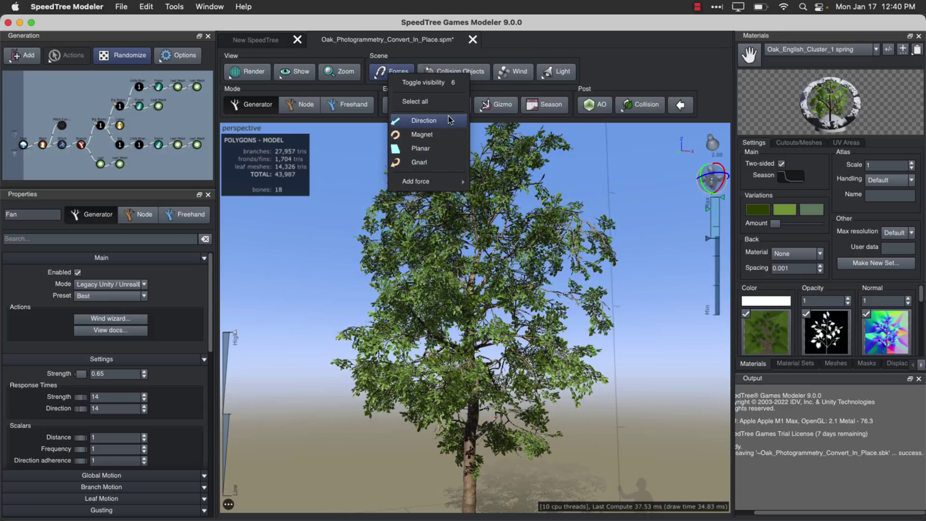
{"action": "left_click", "coordinate": [538, 205]}
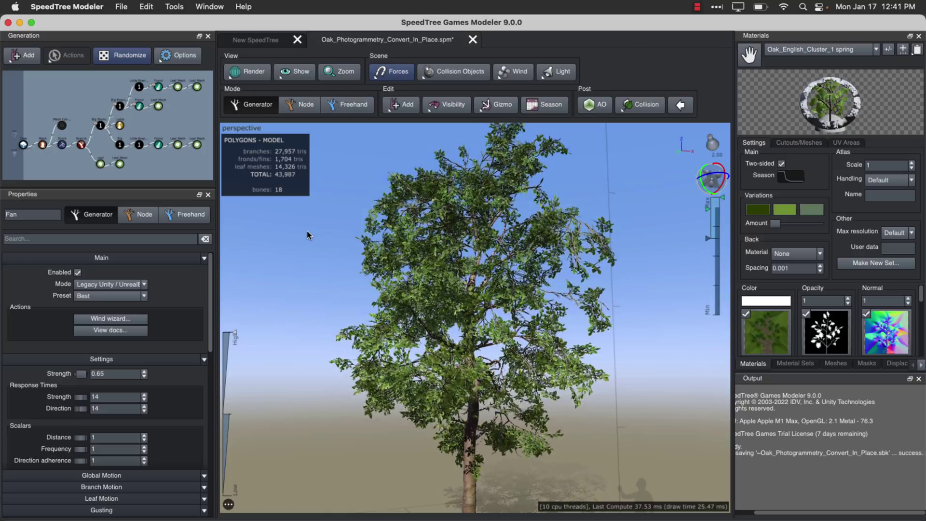
{"action": "left_click", "coordinate": [136, 214]}
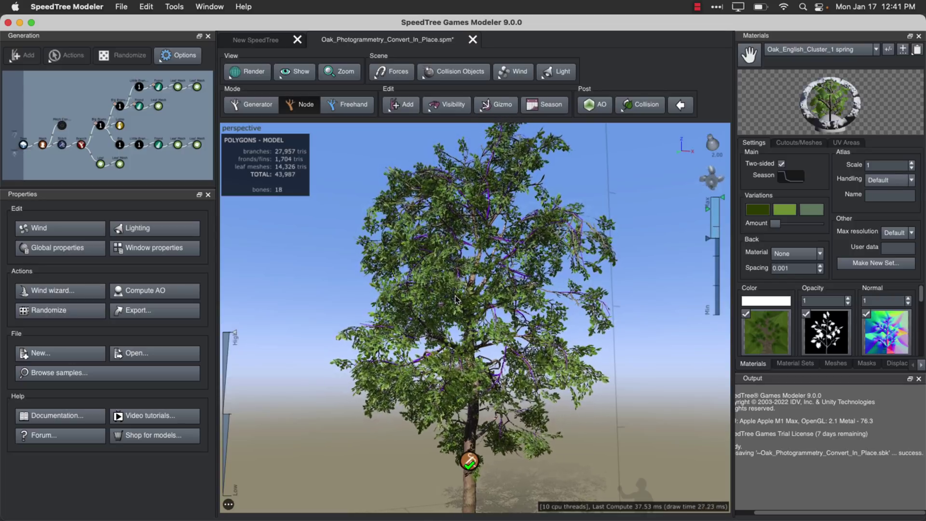
Step: Switch to Safari and scroll the speedtree.com home page's product tiles and customer logos
{"action": "key", "text": "ctrl+Right"}
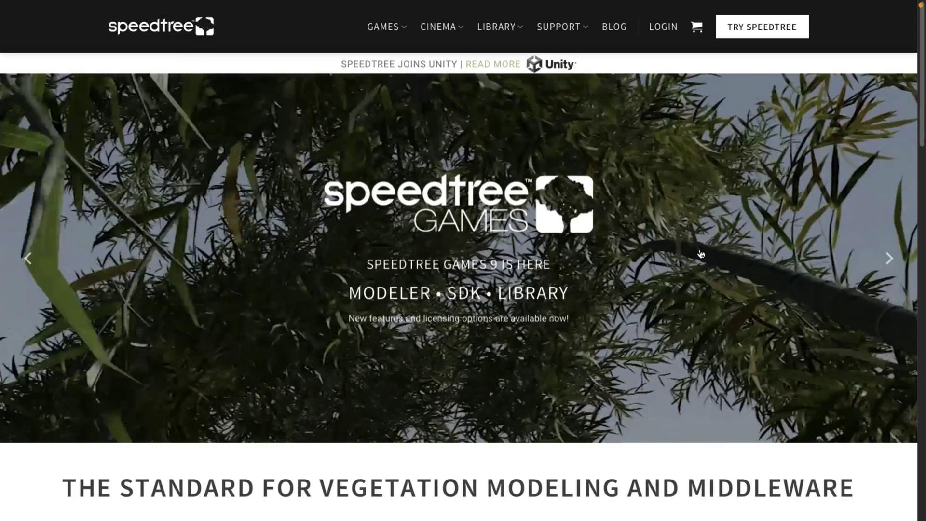
{"action": "scroll", "coordinate": [701, 254], "scroll_direction": "down", "scroll_amount": 5}
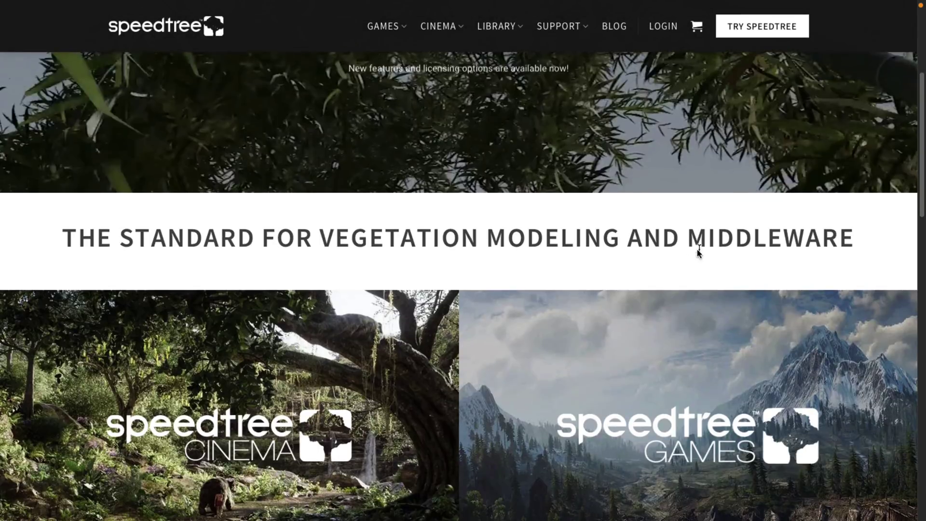
{"action": "scroll", "coordinate": [583, 239], "scroll_direction": "down", "scroll_amount": 5}
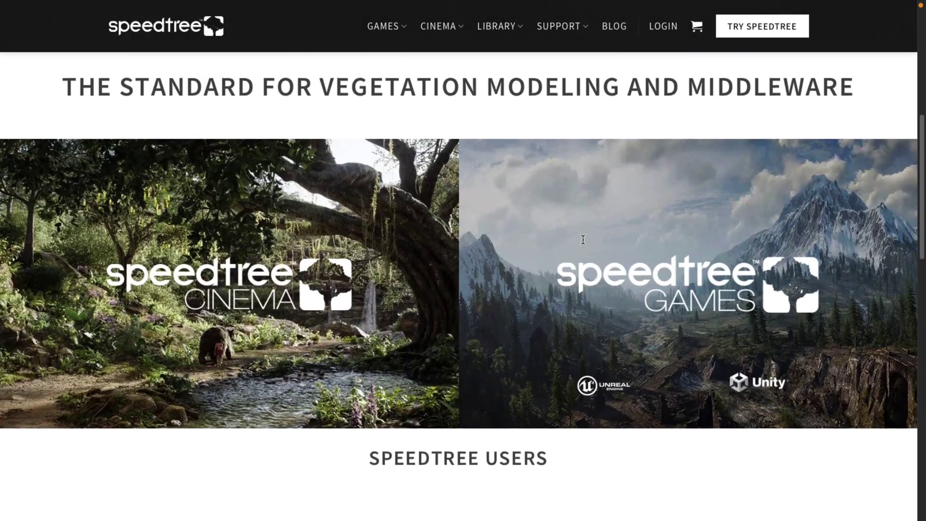
{"action": "scroll", "coordinate": [583, 240], "scroll_direction": "down", "scroll_amount": 5}
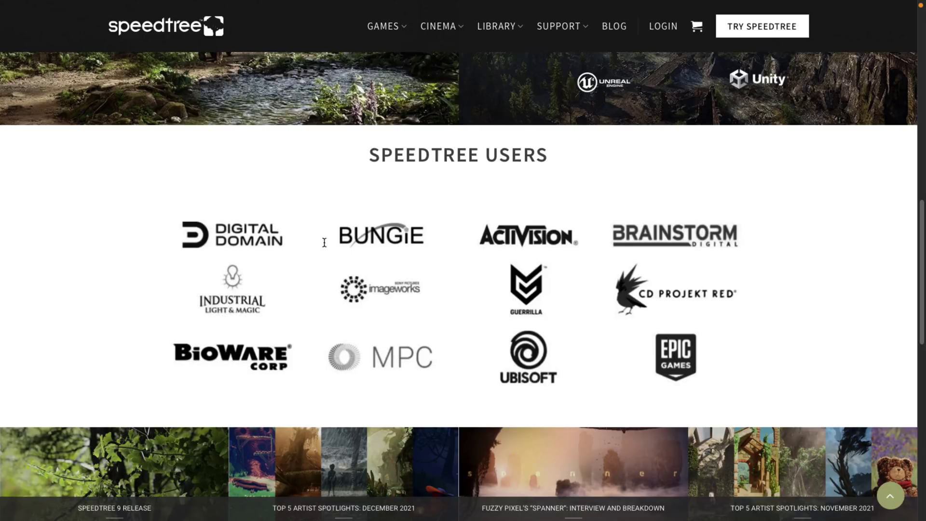
Step: Go back from the SpeedTree Cinema page to the home page and look over the Games menu
{"action": "mouse_move", "coordinate": [463, 29]}
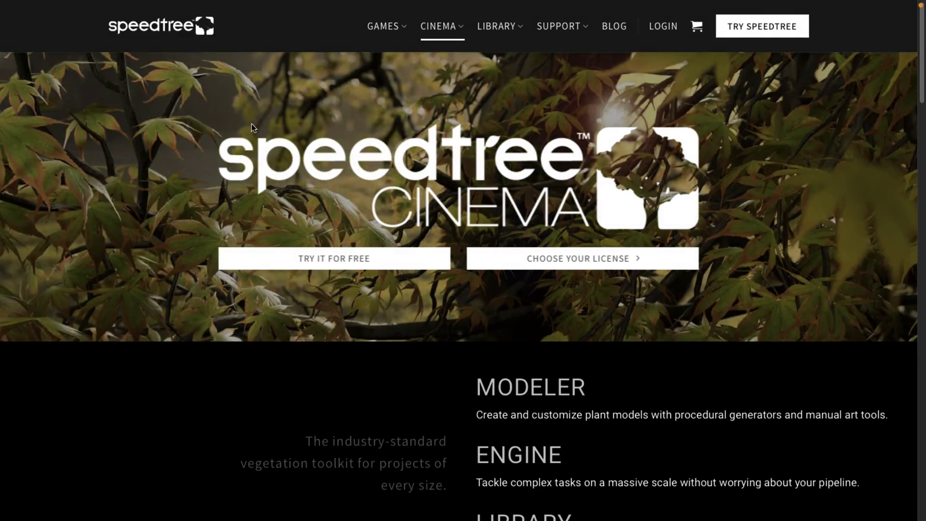
{"action": "mouse_move", "coordinate": [264, 2]}
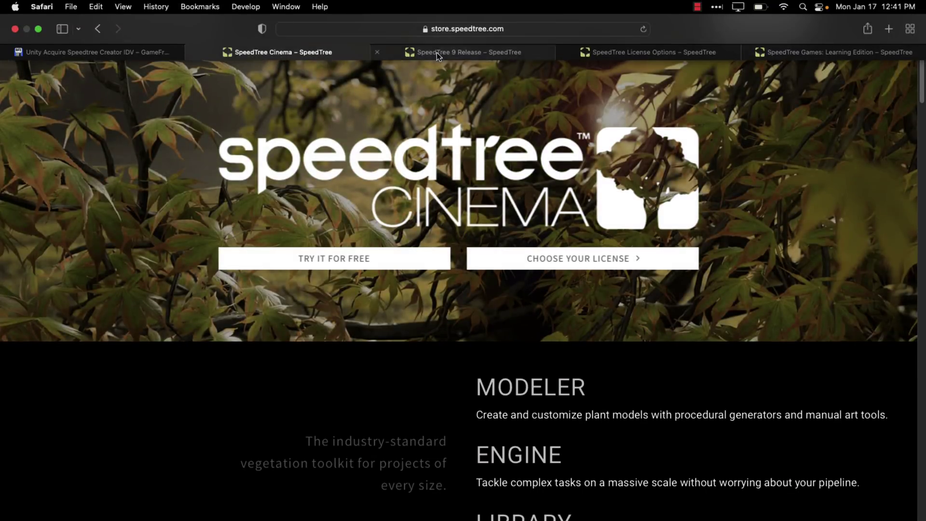
{"action": "left_click", "coordinate": [98, 29]}
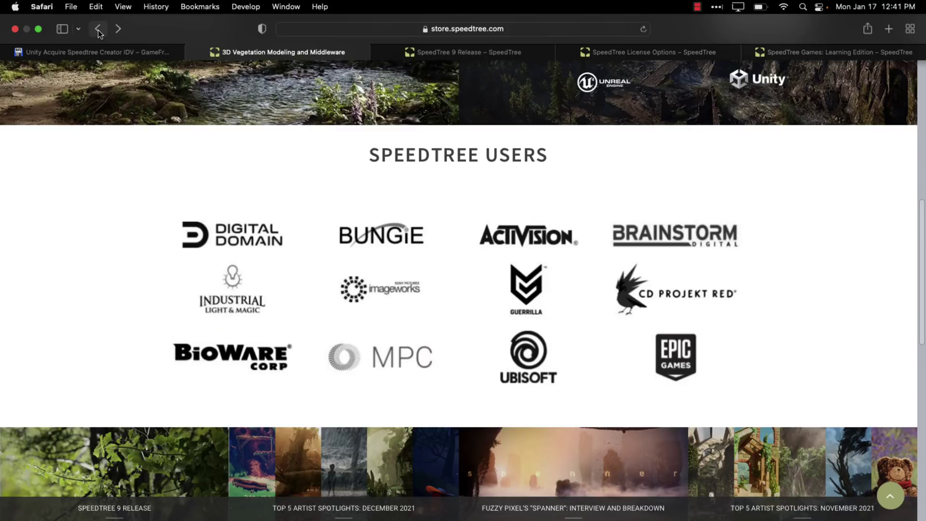
{"action": "mouse_move", "coordinate": [391, 30]}
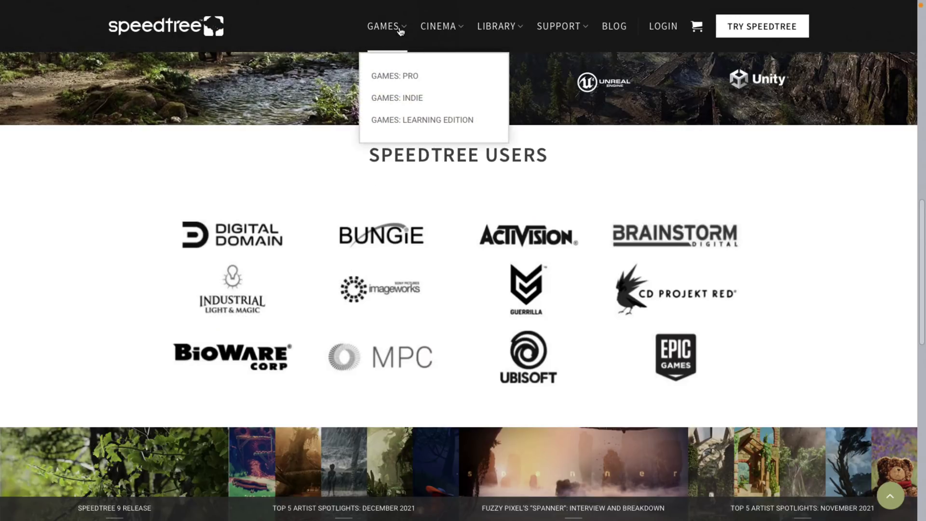
{"action": "scroll", "coordinate": [446, 252], "scroll_direction": "down", "scroll_amount": 9}
{"action": "scroll", "coordinate": [448, 254], "scroll_direction": "up", "scroll_amount": 3}
{"action": "scroll", "coordinate": [448, 253], "scroll_direction": "up", "scroll_amount": 10}
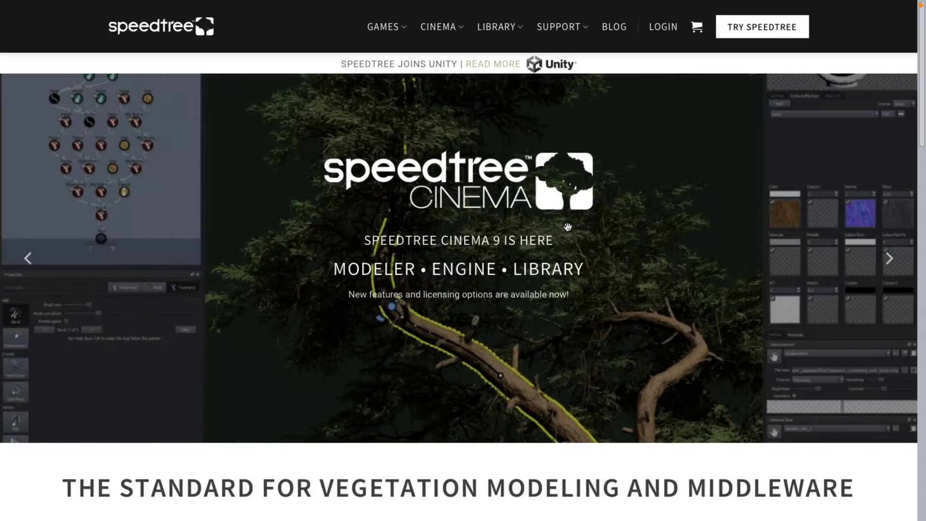
Step: Open the SpeedTree 9 Release article and scroll past Freehand Creation to Models for Every Biome
{"action": "left_click", "coordinate": [569, 230]}
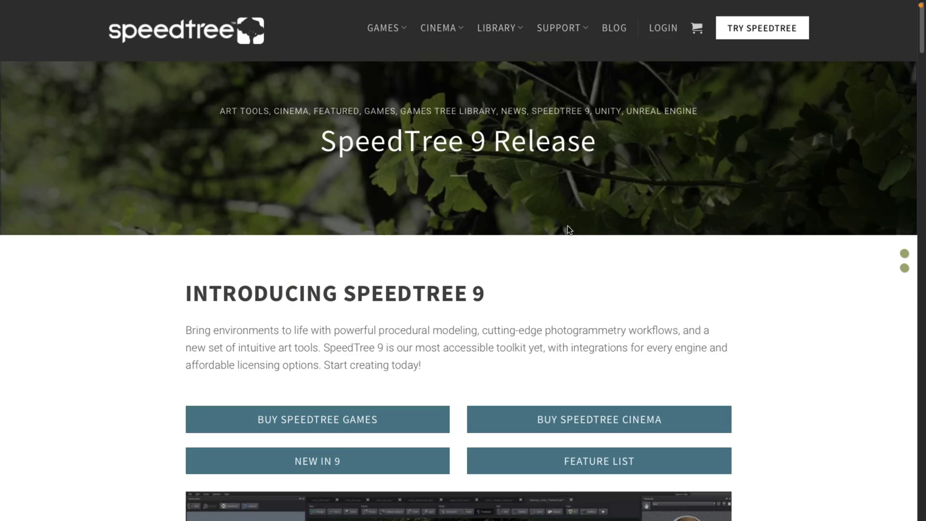
{"action": "scroll", "coordinate": [487, 312], "scroll_direction": "down", "scroll_amount": 15}
{"action": "scroll", "coordinate": [488, 318], "scroll_direction": "down", "scroll_amount": 2}
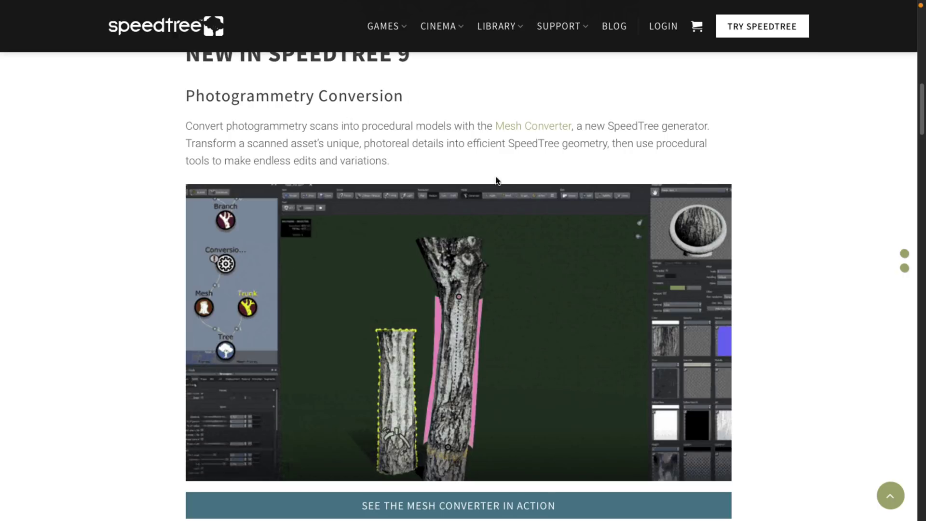
{"action": "scroll", "coordinate": [514, 172], "scroll_direction": "down", "scroll_amount": 1}
{"action": "scroll", "coordinate": [514, 170], "scroll_direction": "down", "scroll_amount": 10}
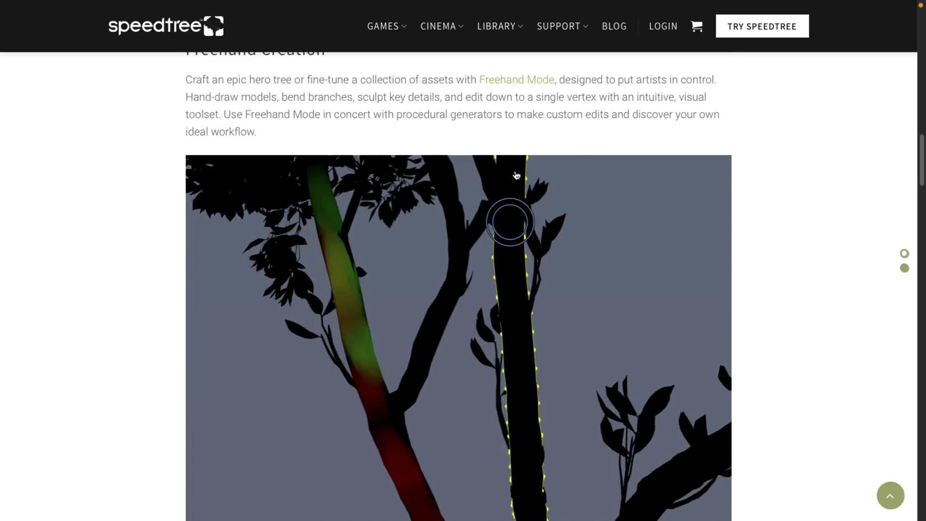
{"action": "scroll", "coordinate": [514, 171], "scroll_direction": "up", "scroll_amount": 1}
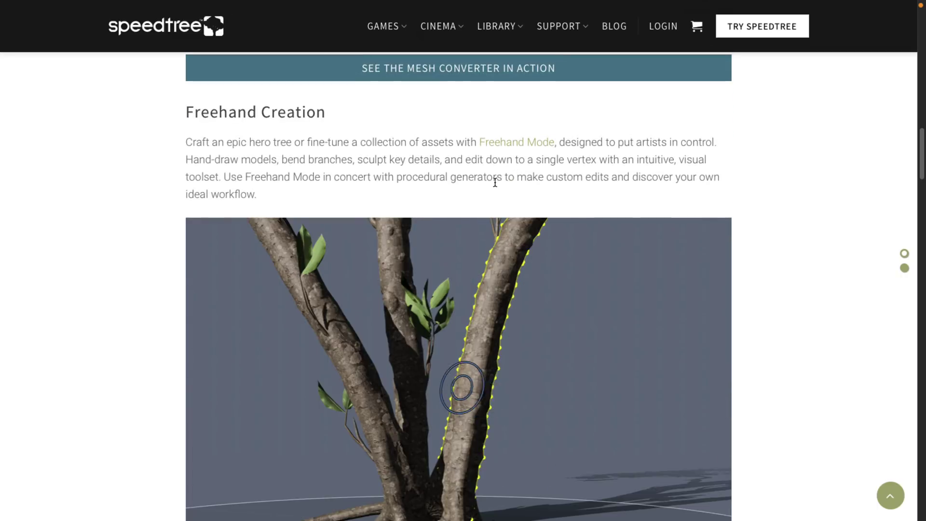
{"action": "scroll", "coordinate": [493, 182], "scroll_direction": "down", "scroll_amount": 3}
{"action": "scroll", "coordinate": [495, 182], "scroll_direction": "down", "scroll_amount": 2}
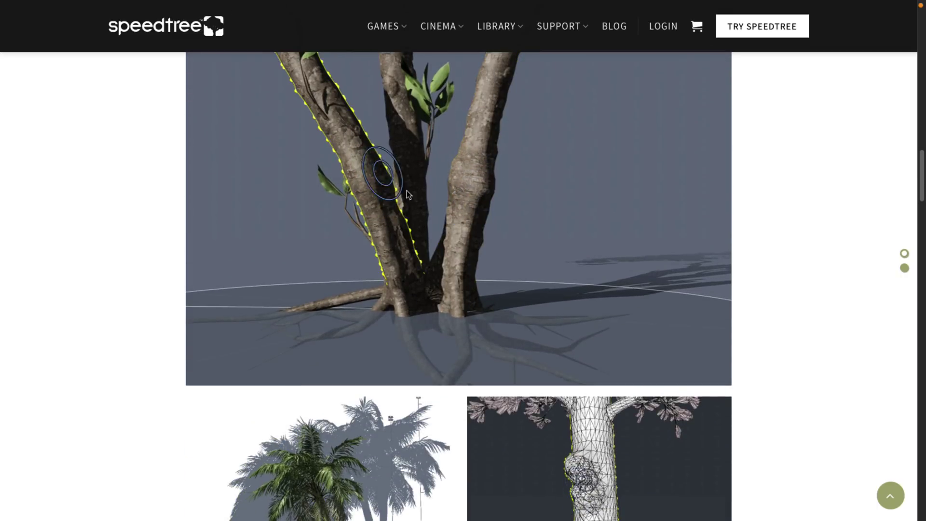
{"action": "scroll", "coordinate": [519, 190], "scroll_direction": "up", "scroll_amount": 1}
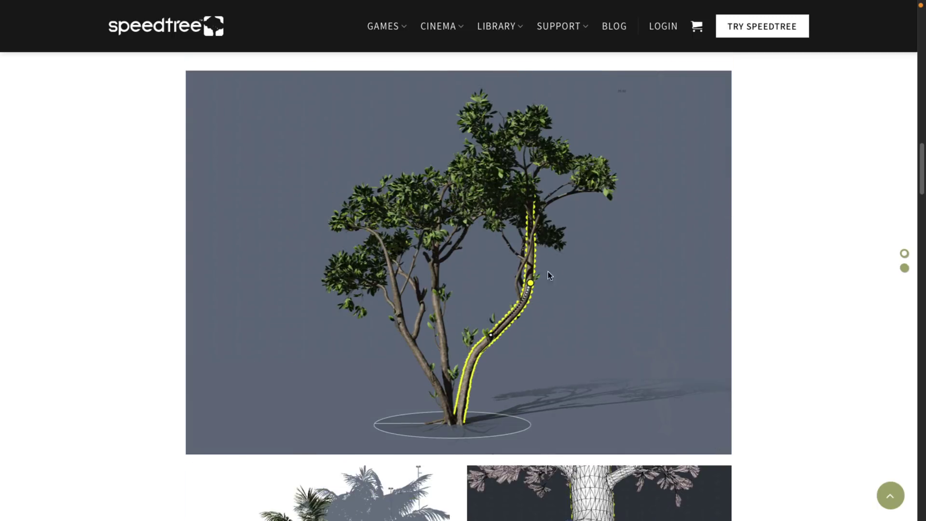
{"action": "scroll", "coordinate": [550, 292], "scroll_direction": "down", "scroll_amount": 8}
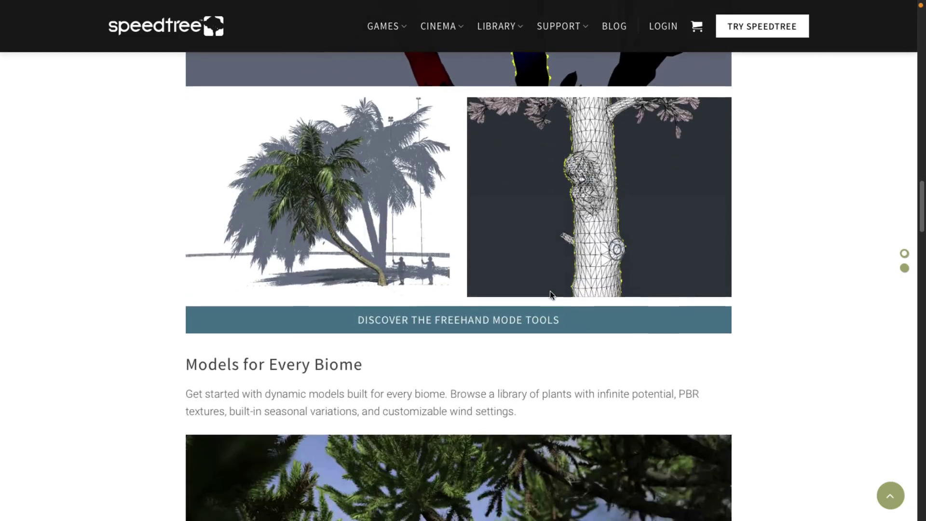
{"action": "scroll", "coordinate": [551, 294], "scroll_direction": "down", "scroll_amount": 5}
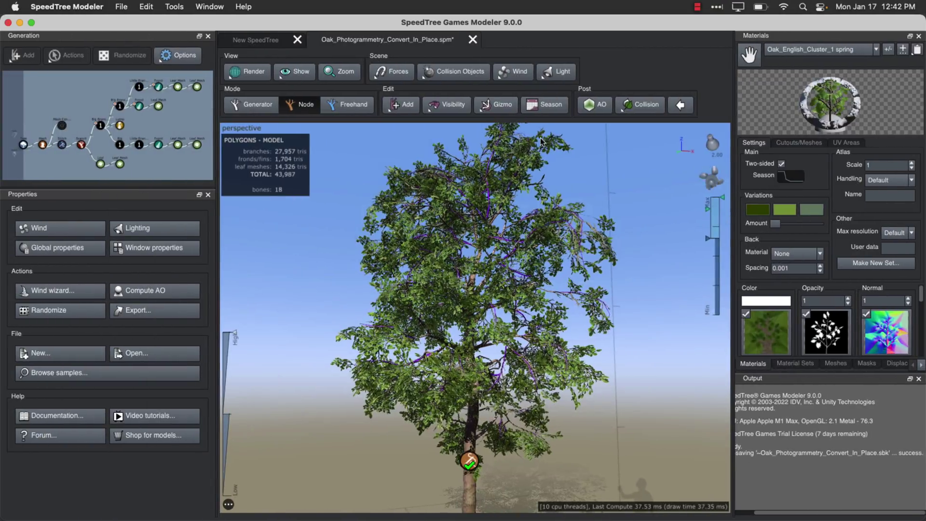
Step: Slide the oak's season from Spring to Winter for bare branches, then zoom the viewport out
{"action": "left_click", "coordinate": [548, 105]}
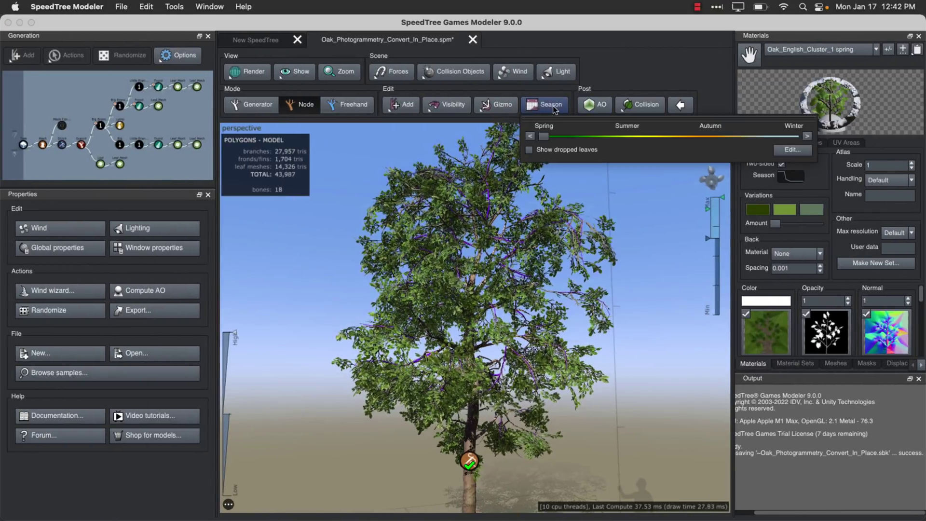
{"action": "left_click_drag", "start_coordinate": [547, 138], "coordinate": [793, 138]}
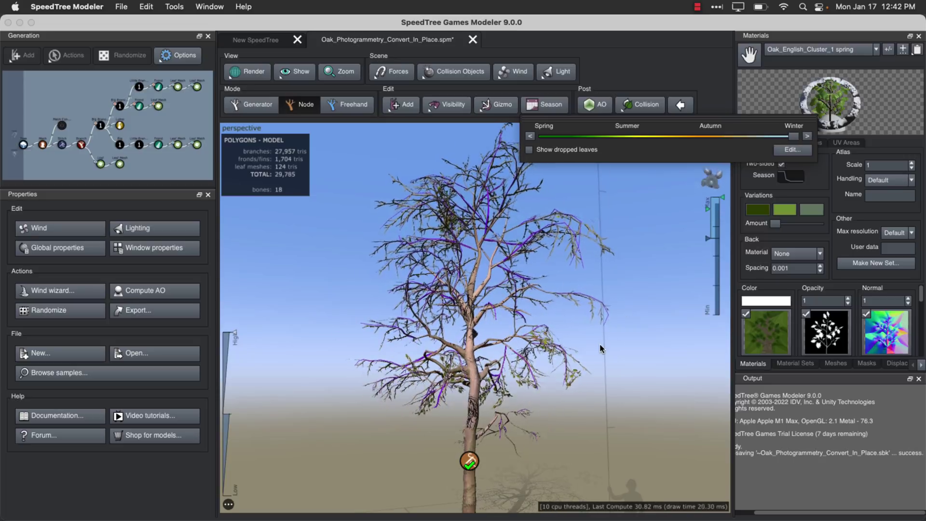
{"action": "scroll", "coordinate": [600, 344], "scroll_direction": "down", "scroll_amount": 5}
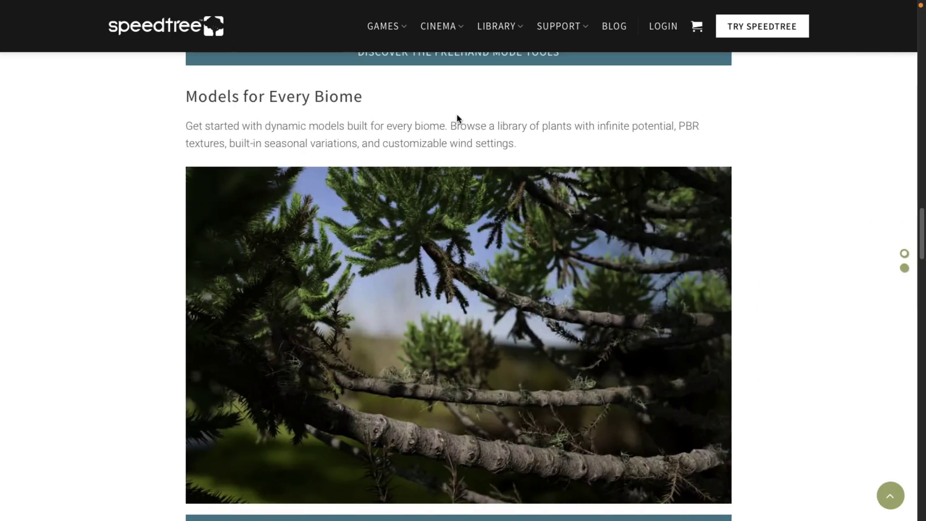
Step: Scroll past Models for Every Biome and Powerful Performance to the Learning, Indie, Pro, Enterprise pricing table
{"action": "scroll", "coordinate": [457, 119], "scroll_direction": "down", "scroll_amount": 2}
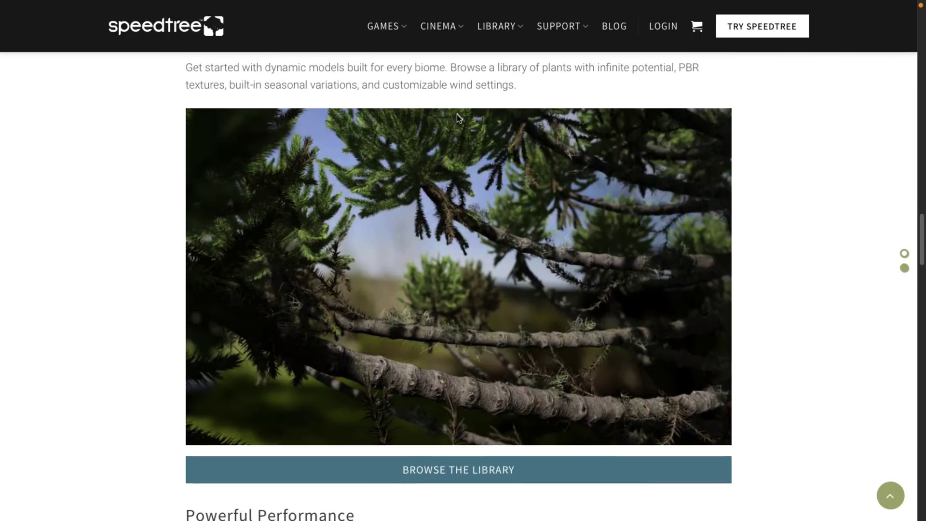
{"action": "scroll", "coordinate": [617, 81], "scroll_direction": "down", "scroll_amount": 7}
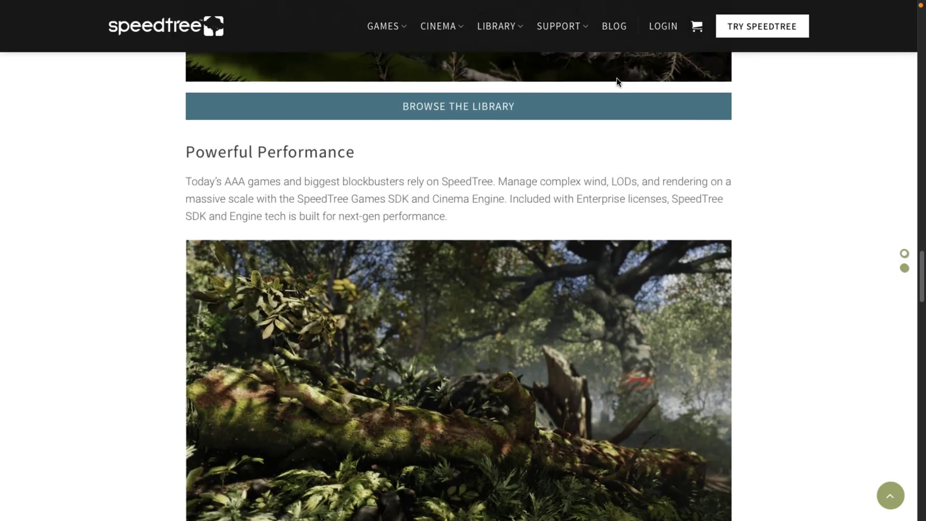
{"action": "scroll", "coordinate": [618, 81], "scroll_direction": "down", "scroll_amount": 1}
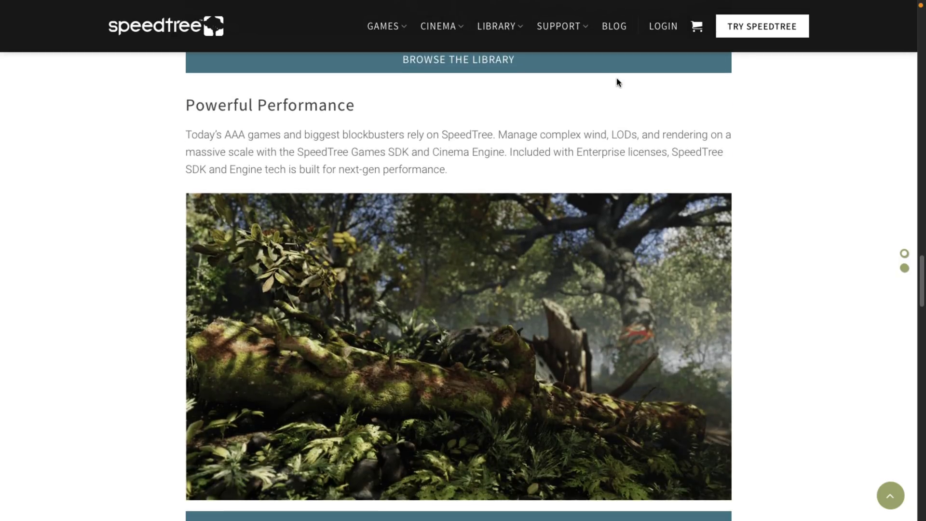
{"action": "scroll", "coordinate": [618, 82], "scroll_direction": "down", "scroll_amount": 1}
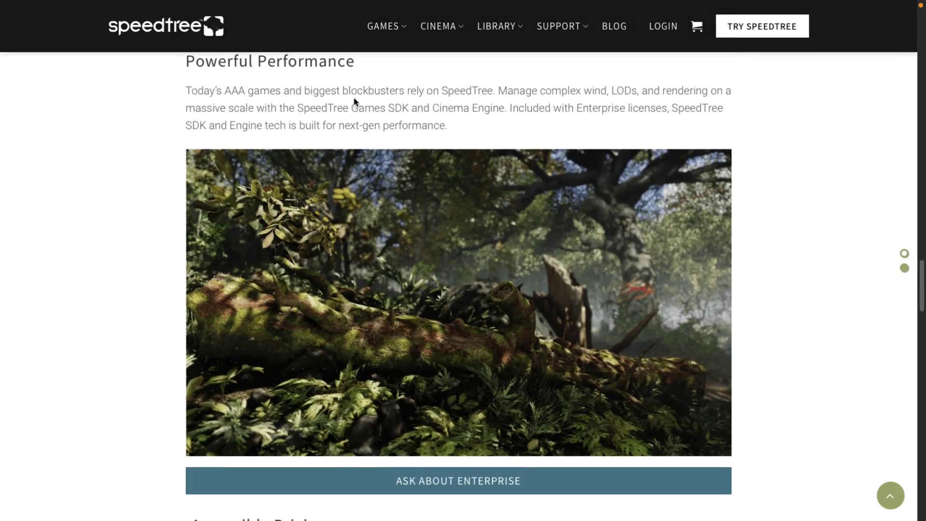
{"action": "scroll", "coordinate": [515, 105], "scroll_direction": "down", "scroll_amount": 8}
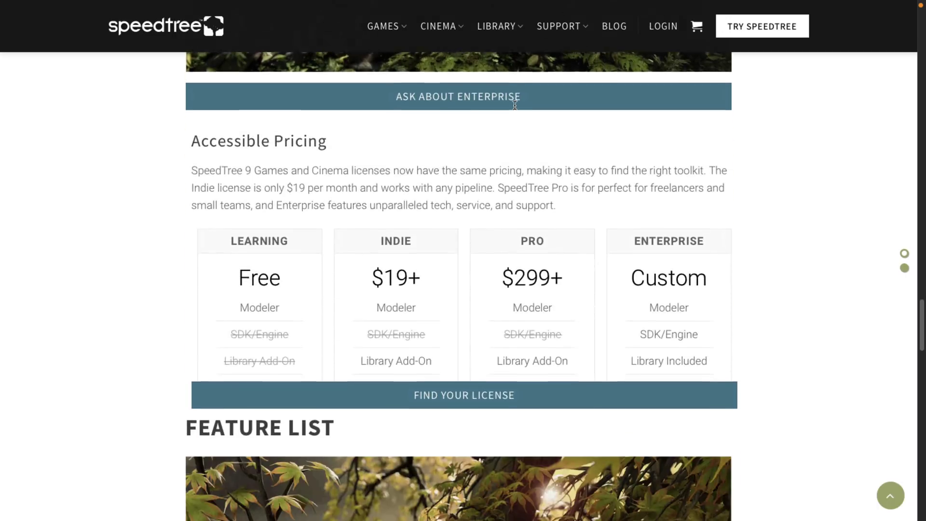
{"action": "scroll", "coordinate": [516, 108], "scroll_direction": "down", "scroll_amount": 1}
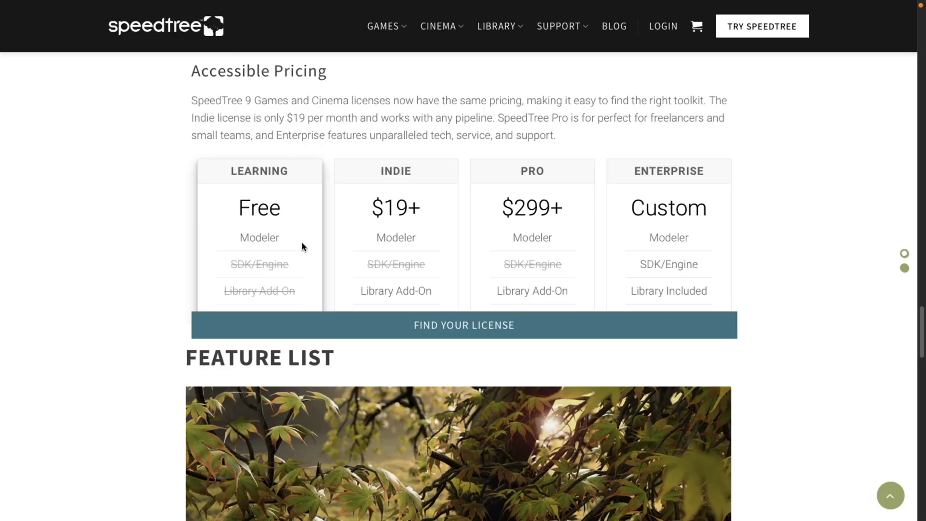
Step: Highlight the Indie tier's $100k revenue cap, Pro's $299 price and Enterprise's included SDK
{"action": "scroll", "coordinate": [382, 209], "scroll_direction": "down", "scroll_amount": 1}
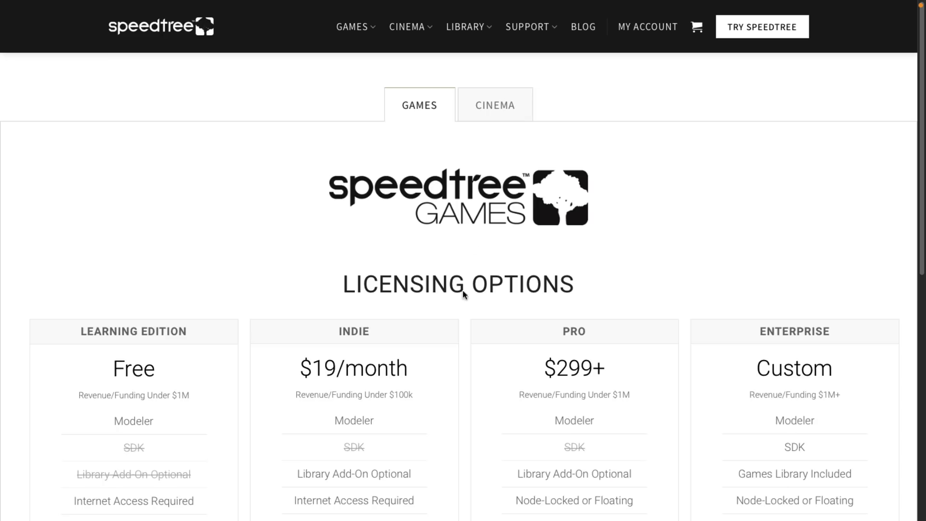
{"action": "scroll", "coordinate": [452, 359], "scroll_direction": "down", "scroll_amount": 3}
{"action": "scroll", "coordinate": [452, 359], "scroll_direction": "down", "scroll_amount": 1}
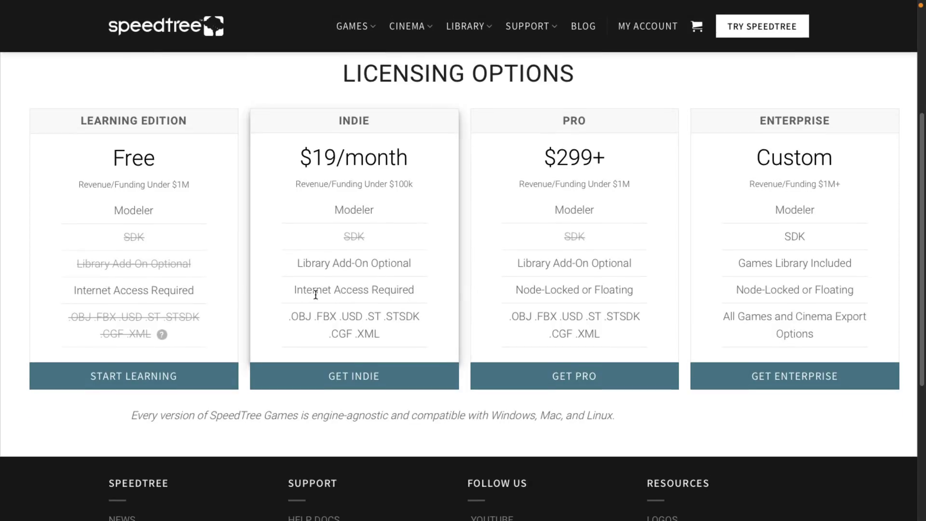
{"action": "double_click", "coordinate": [397, 184]}
{"action": "double_click", "coordinate": [568, 156]}
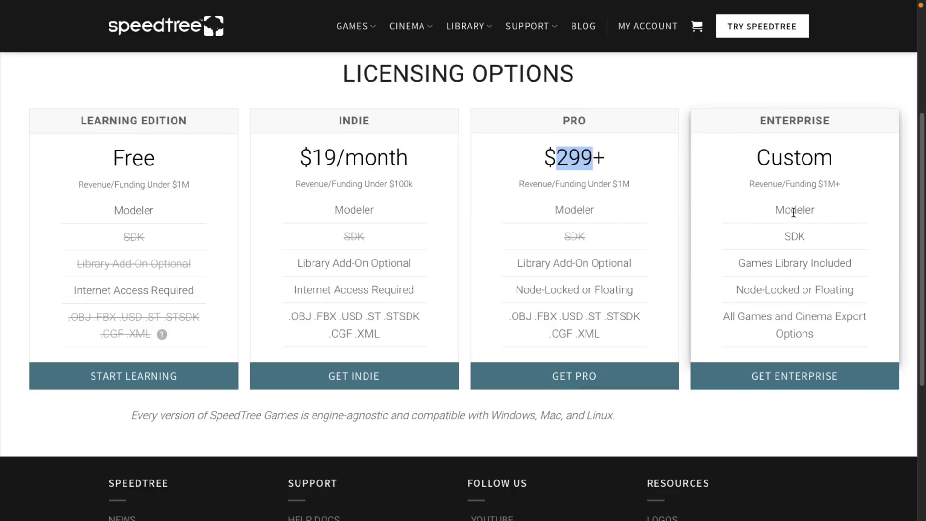
{"action": "double_click", "coordinate": [795, 238]}
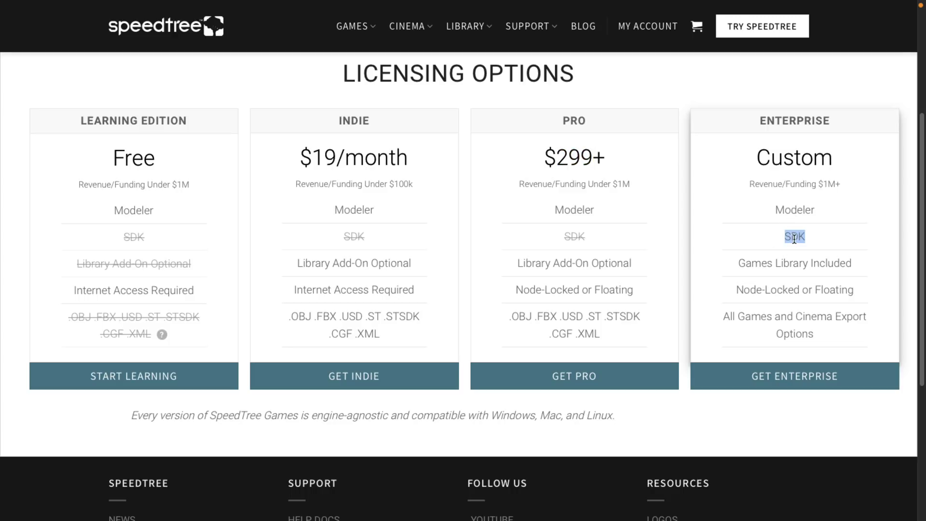
{"action": "double_click", "coordinate": [402, 184]}
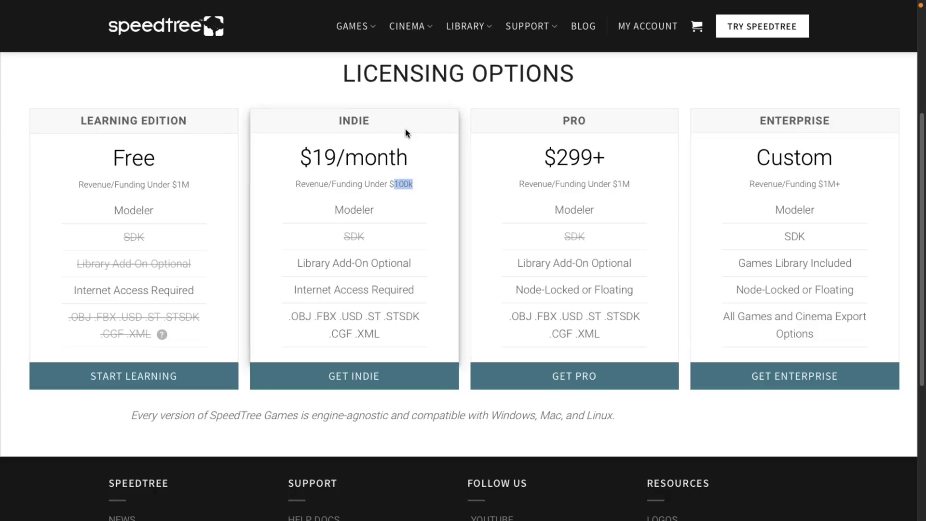
Step: Clear the Indie highlight, select the plus after Pro's $299 price, and review the tier cards
{"action": "left_click", "coordinate": [612, 177]}
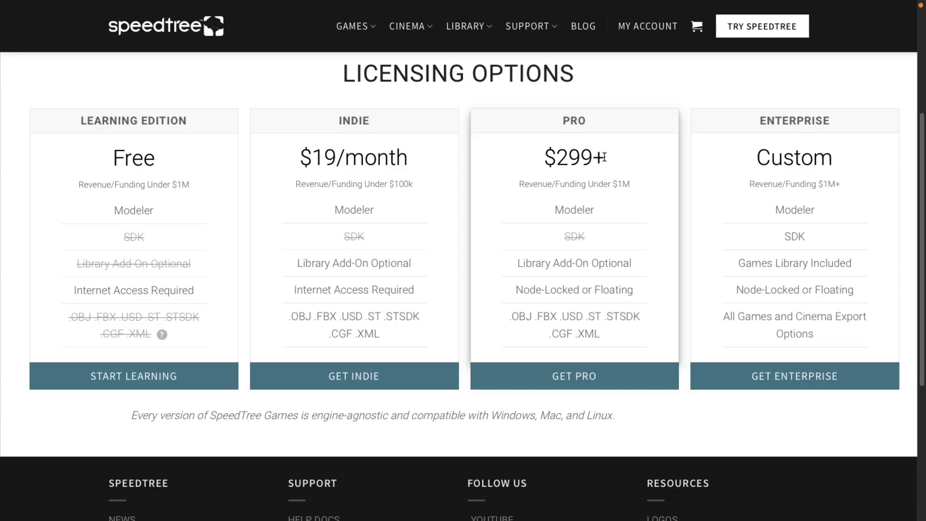
{"action": "left_click_drag", "start_coordinate": [603, 157], "coordinate": [594, 157]}
{"action": "scroll", "coordinate": [667, 168], "scroll_direction": "down", "scroll_amount": 5}
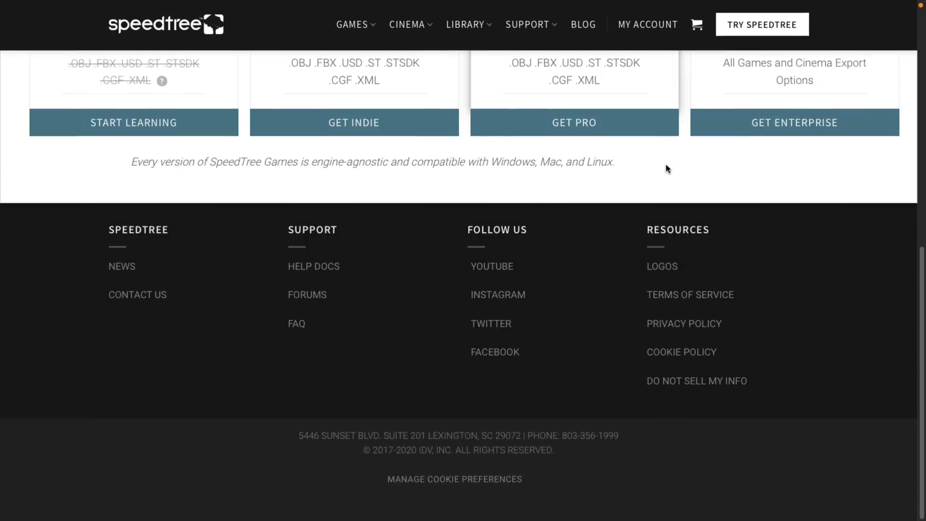
{"action": "scroll", "coordinate": [666, 168], "scroll_direction": "up", "scroll_amount": 3}
{"action": "scroll", "coordinate": [666, 163], "scroll_direction": "up", "scroll_amount": 7}
{"action": "scroll", "coordinate": [635, 271], "scroll_direction": "down", "scroll_amount": 3}
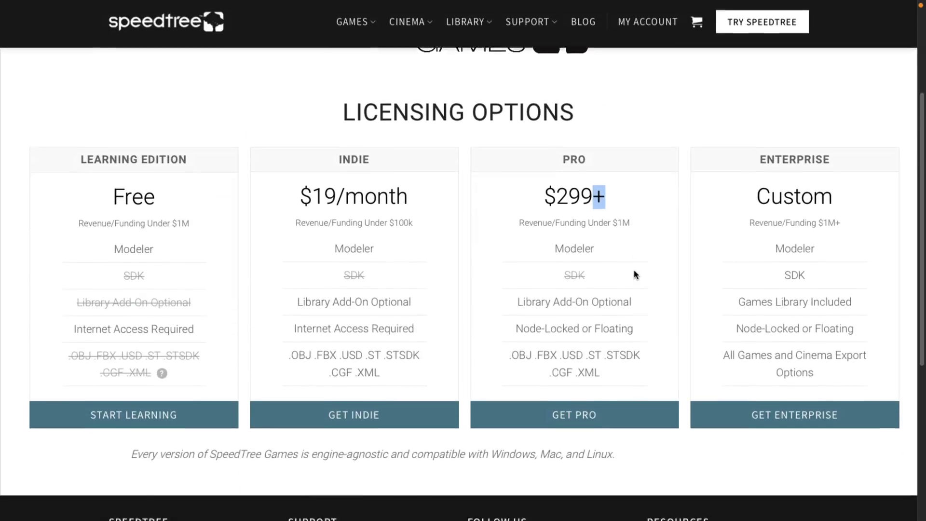
{"action": "scroll", "coordinate": [634, 273], "scroll_direction": "up", "scroll_amount": 1}
{"action": "scroll", "coordinate": [634, 274], "scroll_direction": "up", "scroll_amount": 1}
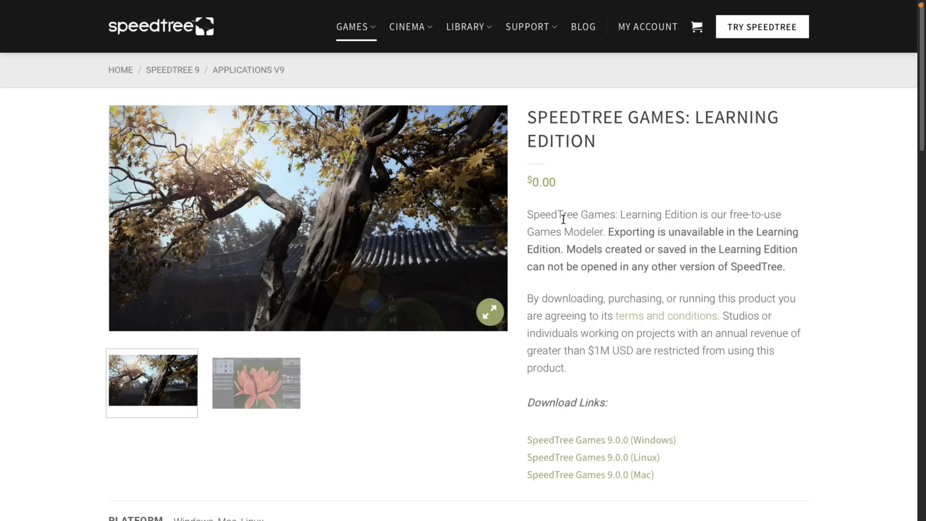
Step: Highlight the Learning Edition's $1M annual revenue restriction sentence on its product page
{"action": "scroll", "coordinate": [641, 253], "scroll_direction": "down", "scroll_amount": 1}
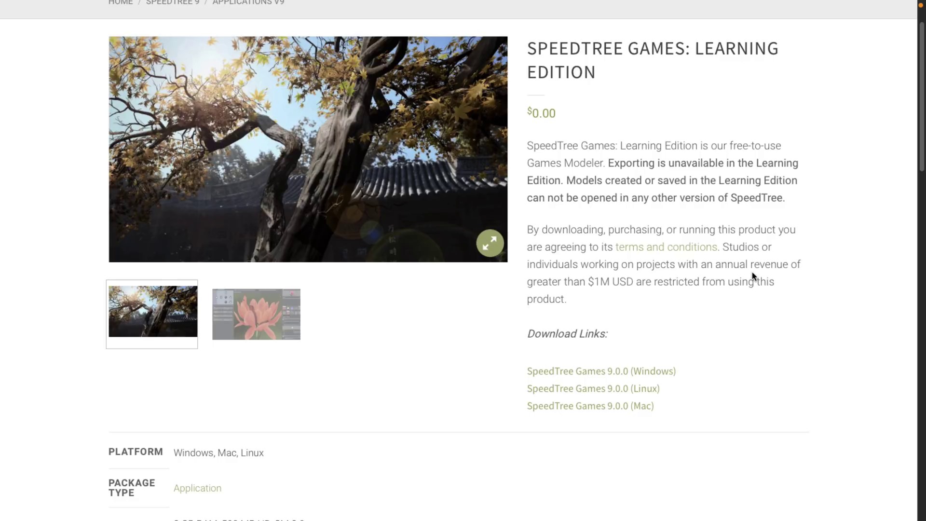
{"action": "scroll", "coordinate": [753, 276], "scroll_direction": "up", "scroll_amount": 1}
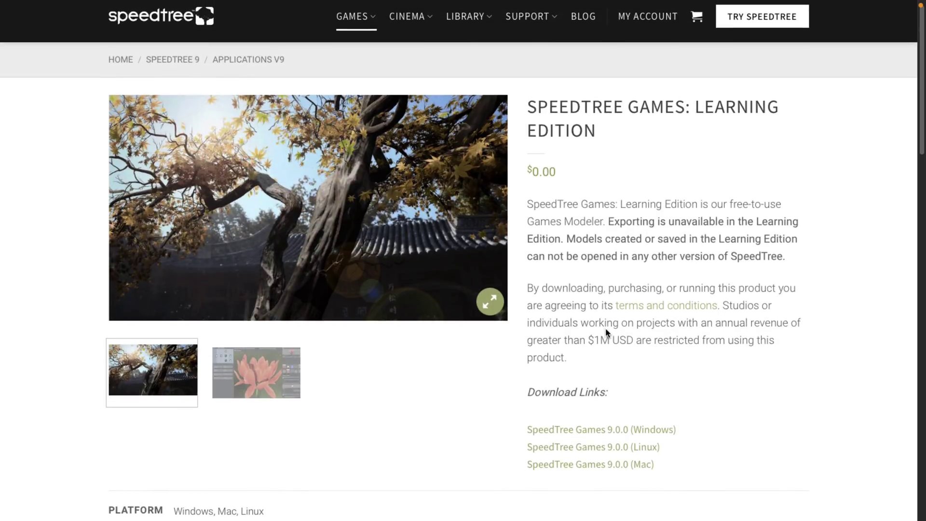
{"action": "left_click_drag", "start_coordinate": [605, 323], "coordinate": [672, 360]}
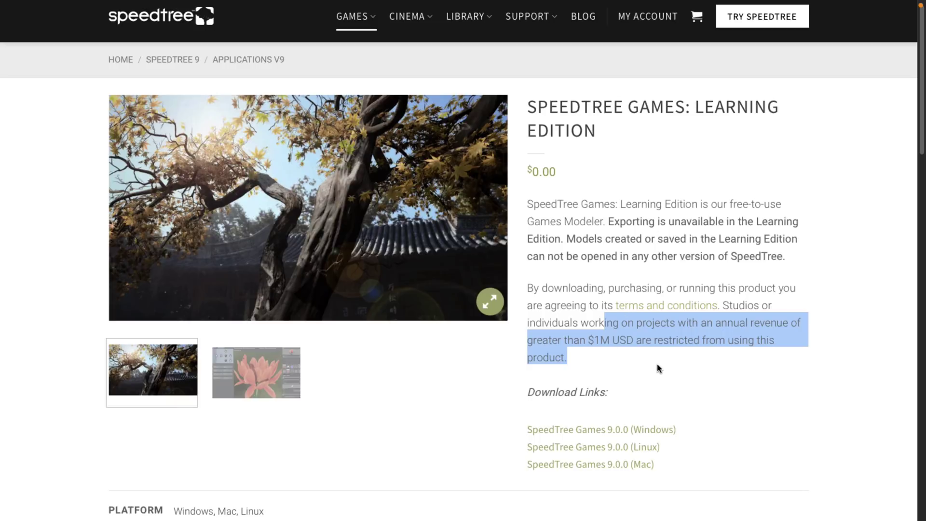
{"action": "left_click", "coordinate": [657, 368]}
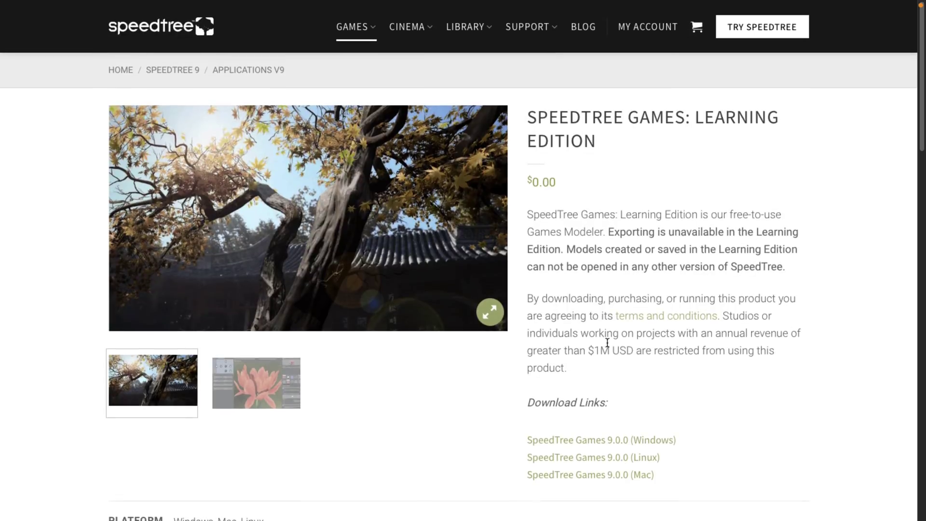
{"action": "double_click", "coordinate": [599, 349]}
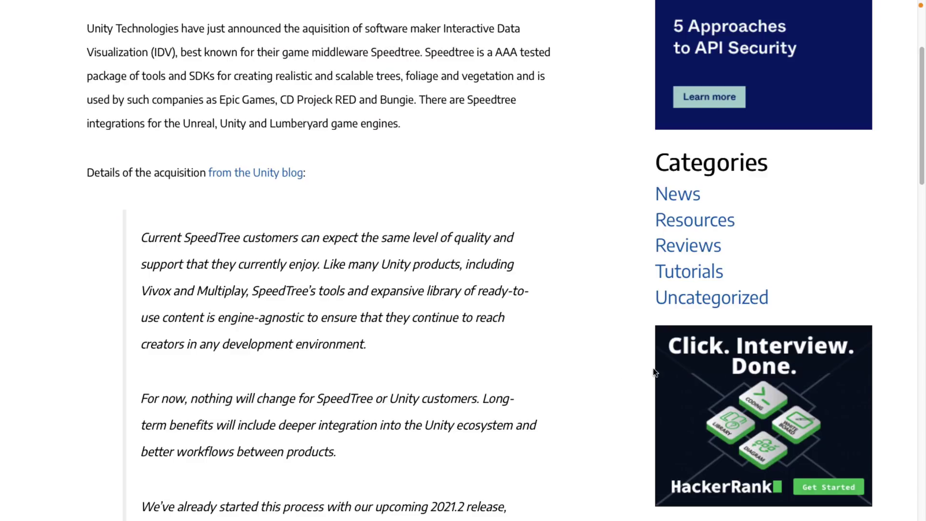
{"action": "scroll", "coordinate": [658, 372], "scroll_direction": "up", "scroll_amount": 5}
{"action": "scroll", "coordinate": [631, 352], "scroll_direction": "down", "scroll_amount": 1}
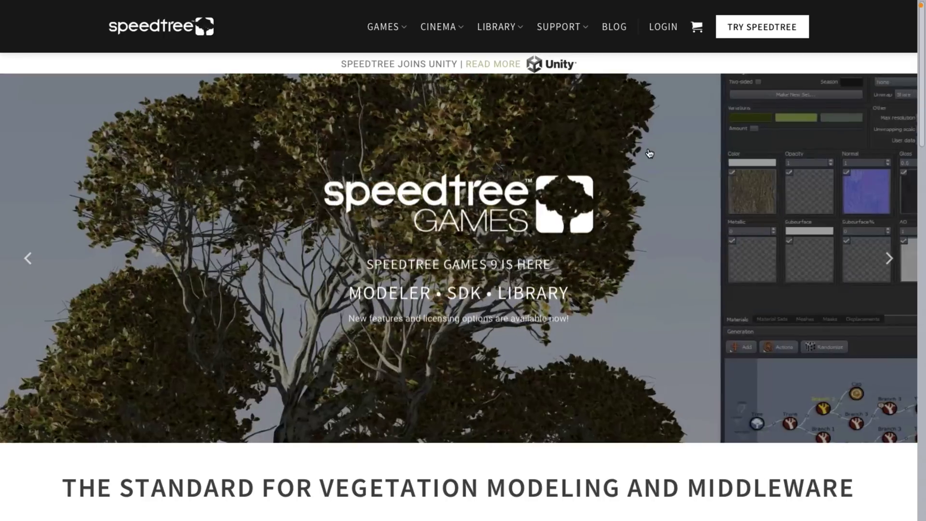
Step: Scroll to New in SpeedTree 9 and select the Photogrammetry Conversion Mesh Converter paragraph
{"action": "scroll", "coordinate": [649, 153], "scroll_direction": "down", "scroll_amount": 15}
{"action": "scroll", "coordinate": [648, 148], "scroll_direction": "down", "scroll_amount": 20}
{"action": "scroll", "coordinate": [648, 152], "scroll_direction": "up", "scroll_amount": 3}
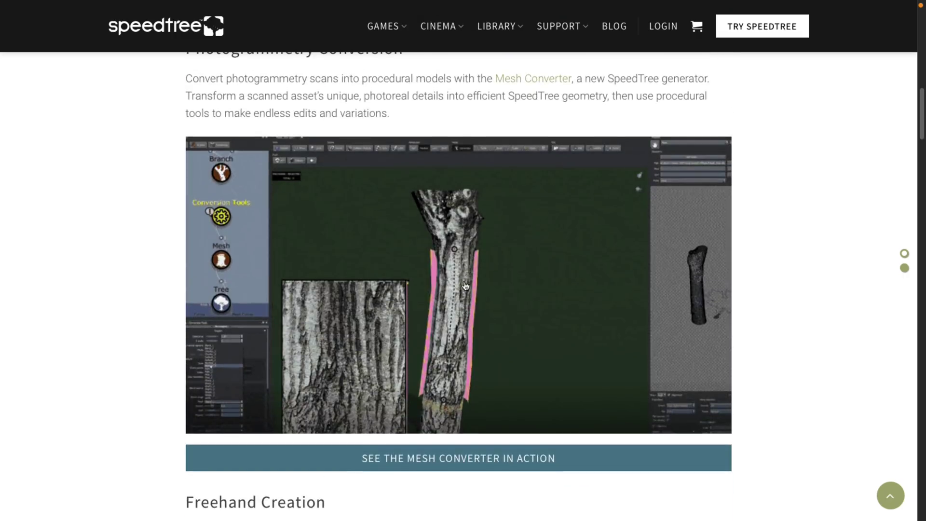
{"action": "scroll", "coordinate": [376, 515], "scroll_direction": "up", "scroll_amount": 10}
{"action": "scroll", "coordinate": [259, 440], "scroll_direction": "down", "scroll_amount": 2}
{"action": "scroll", "coordinate": [304, 438], "scroll_direction": "down", "scroll_amount": 3}
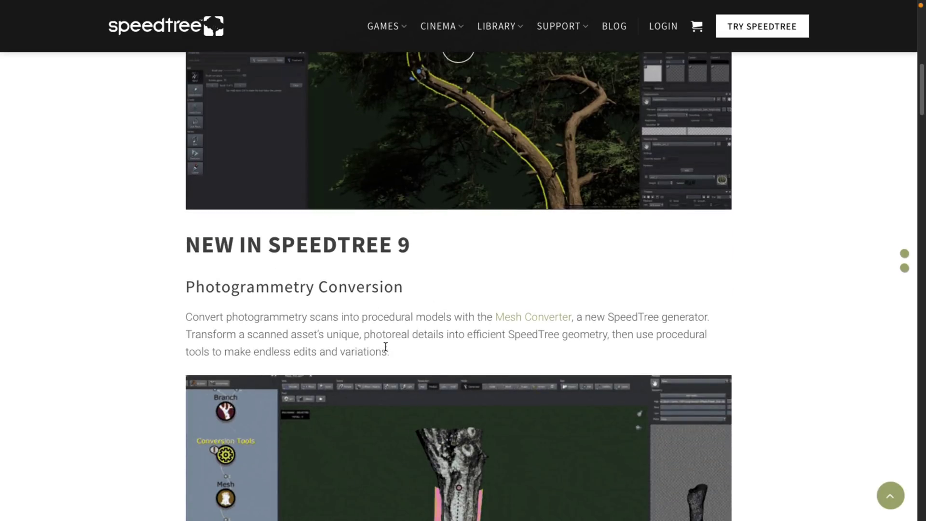
{"action": "left_click_drag", "start_coordinate": [392, 351], "coordinate": [188, 317]}
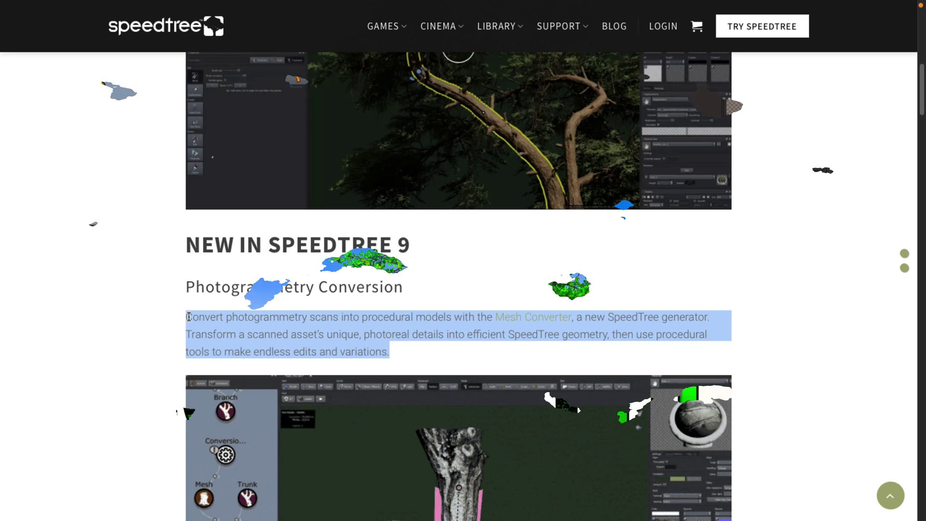